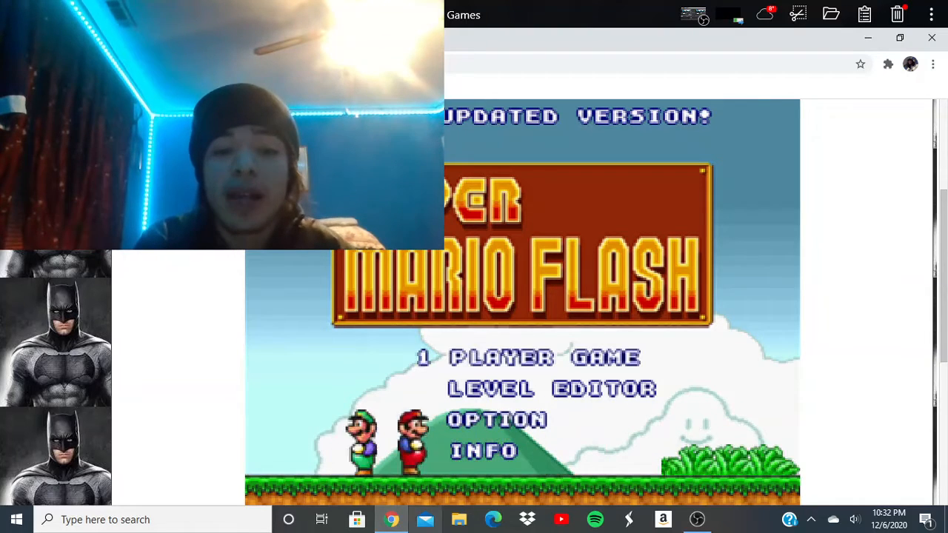
# Step: Start a one-player game from the title menu
pyautogui.click(467, 362)
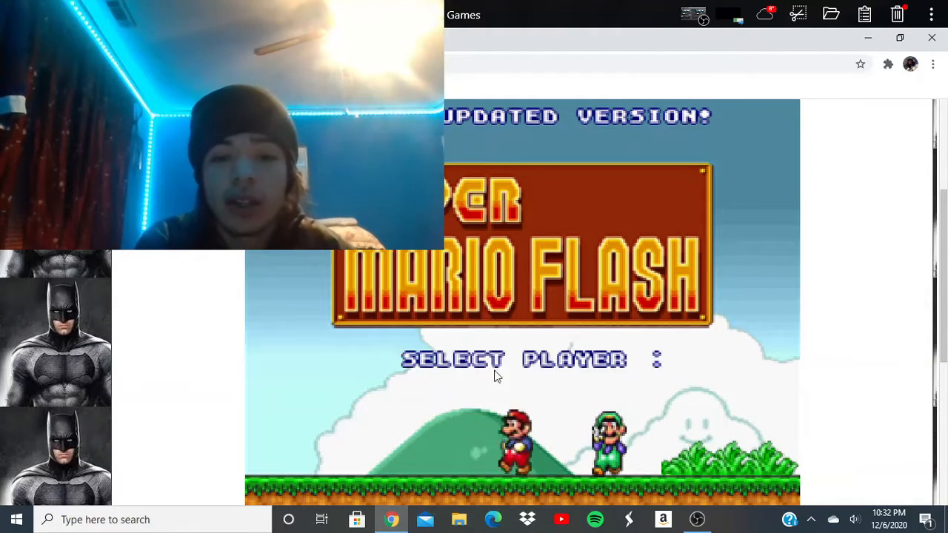
# Step: Choose Mario, peek at the item bar, close the Worldmap Controls guide and enter Level 1
pyautogui.click(455, 428)
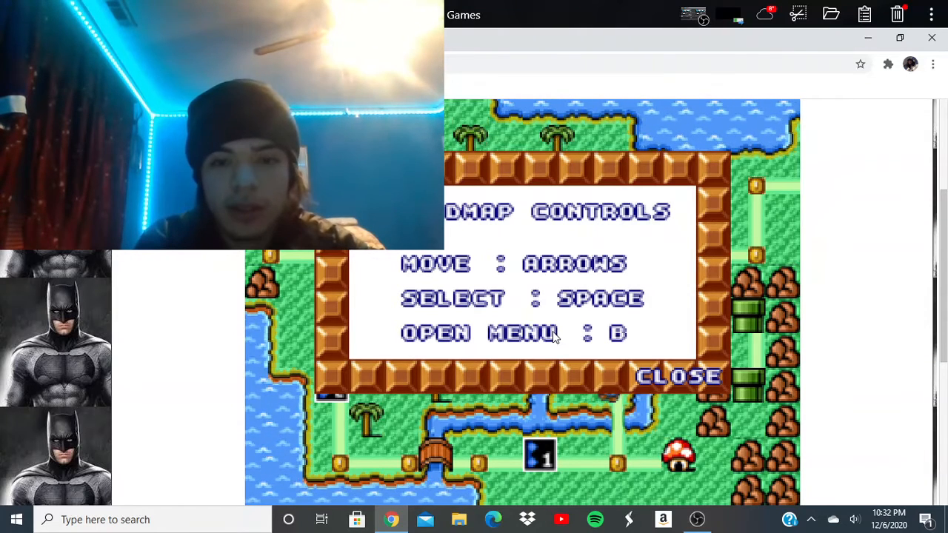
pyautogui.press('b')
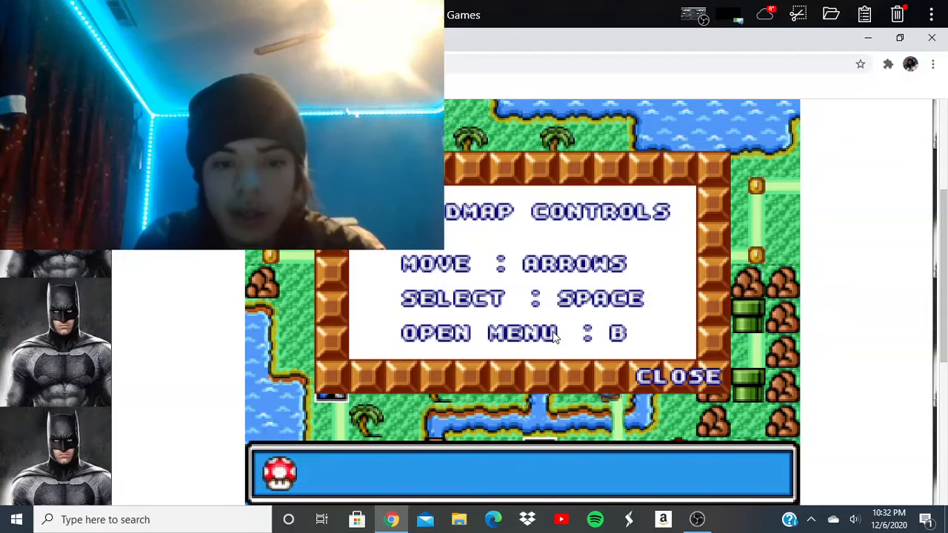
pyautogui.press('b')
pyautogui.press('b')
pyautogui.press('b')
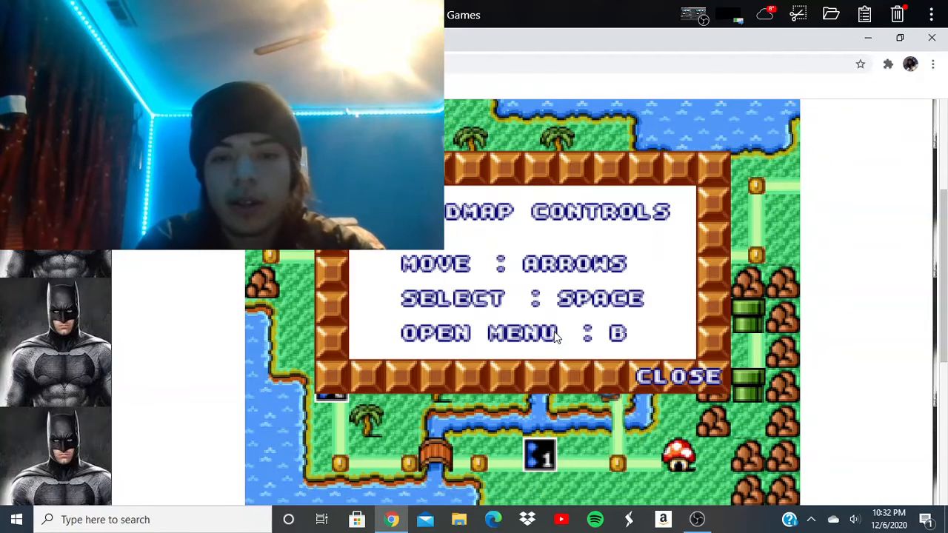
pyautogui.click(674, 380)
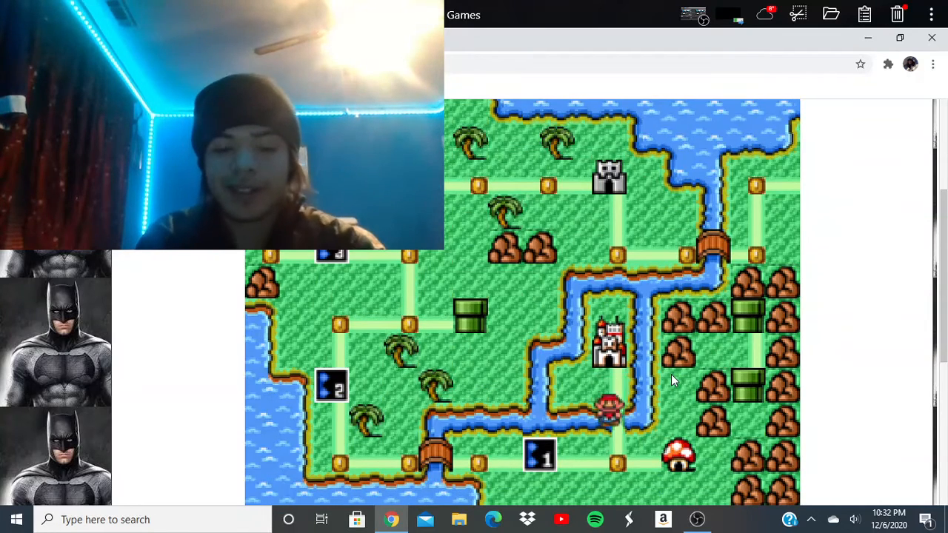
pyautogui.press('a')
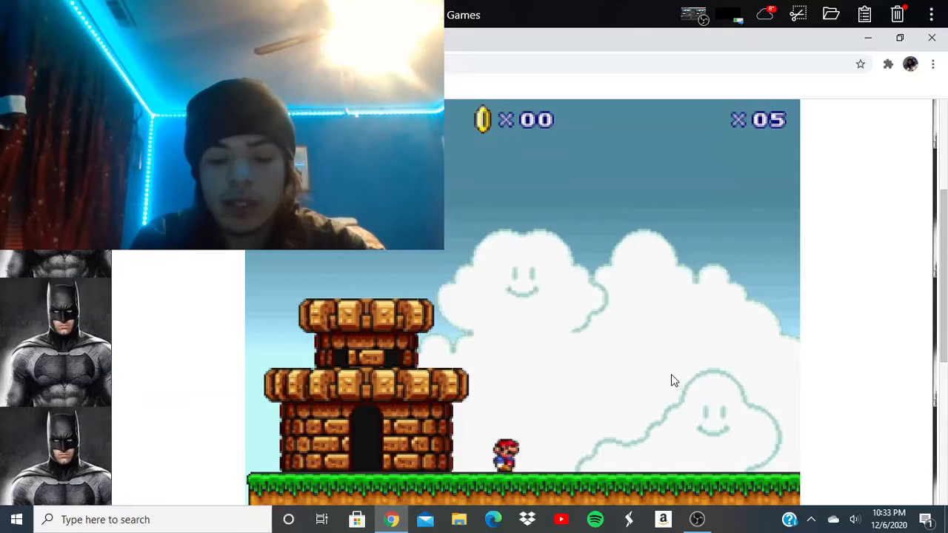
# Step: Run right past the first pipes, jumping for coins and clearing the piranha plant pipe
pyautogui.press('Right')
pyautogui.press('a')
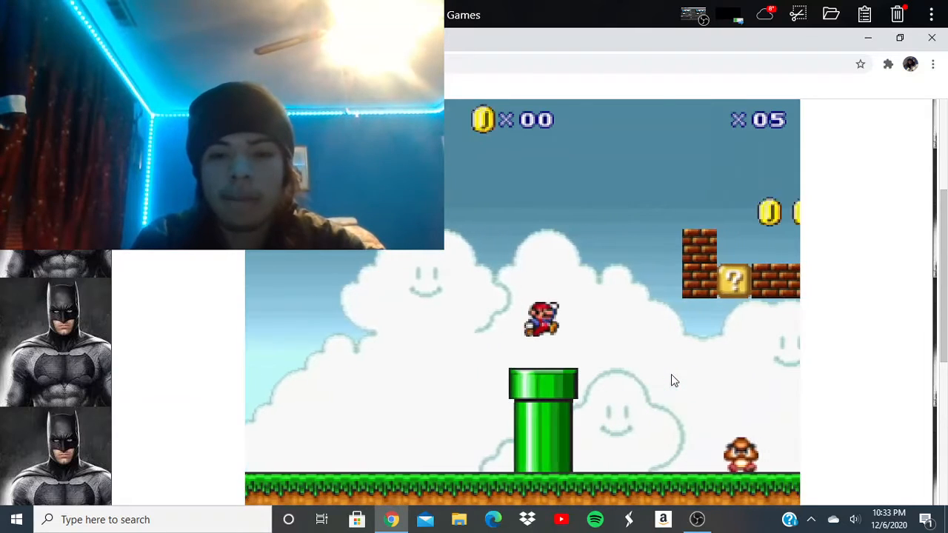
pyautogui.press('Right')
pyautogui.press('a')
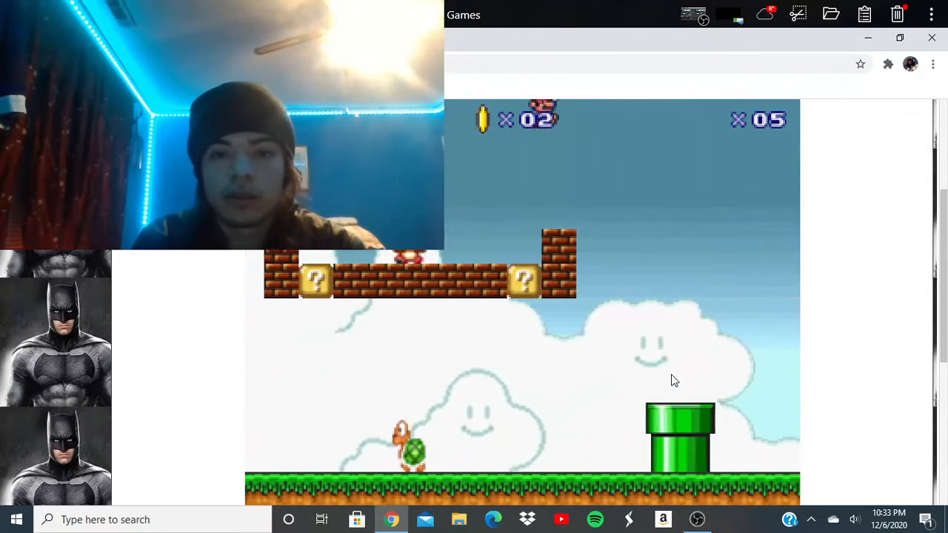
pyautogui.press('Left')
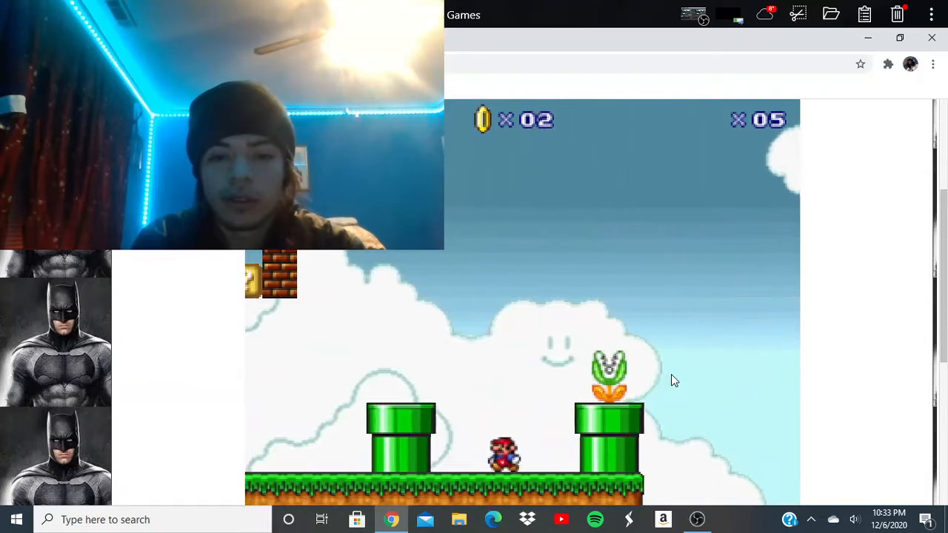
pyautogui.press('Right')
pyautogui.press('a')
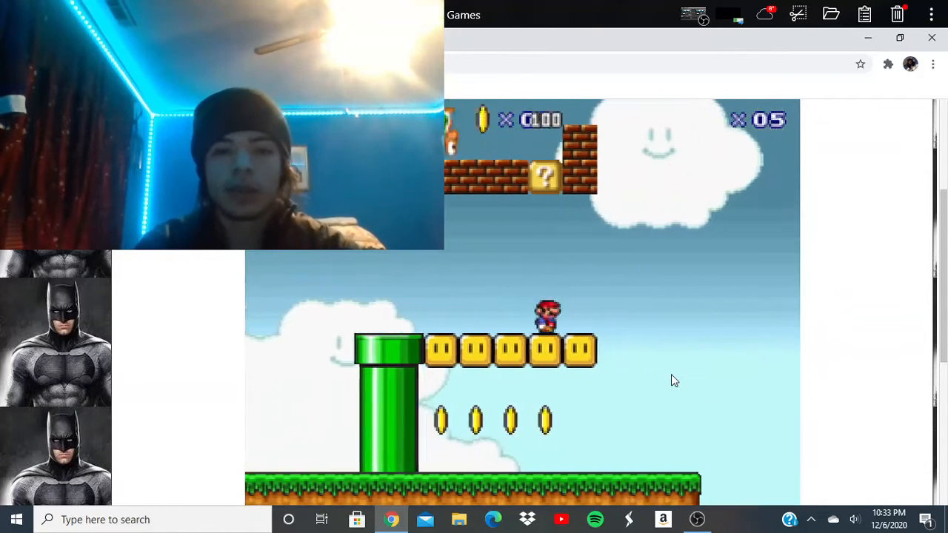
# Step: Cross the yellow block row, double back for coins, then head right toward the floating blocks
pyautogui.press('a')
pyautogui.press('Right')
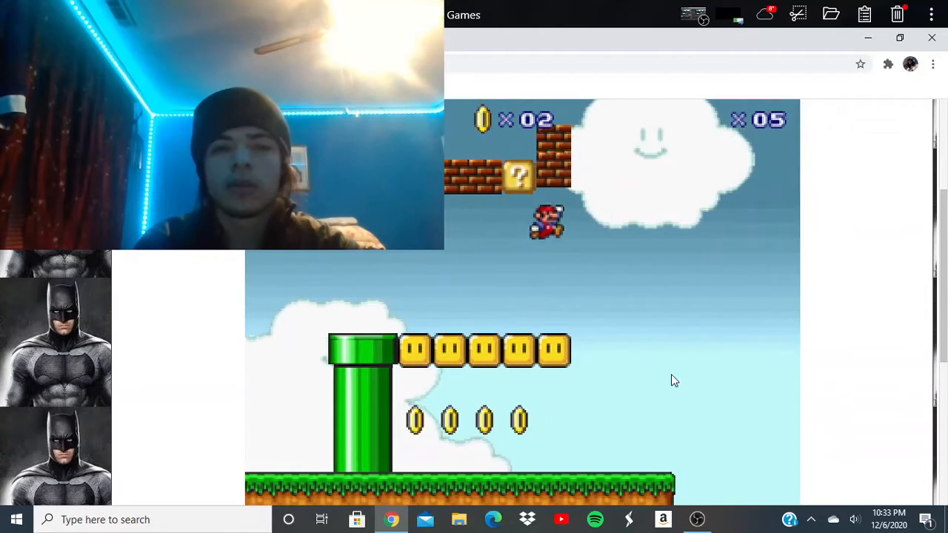
pyautogui.press('Left')
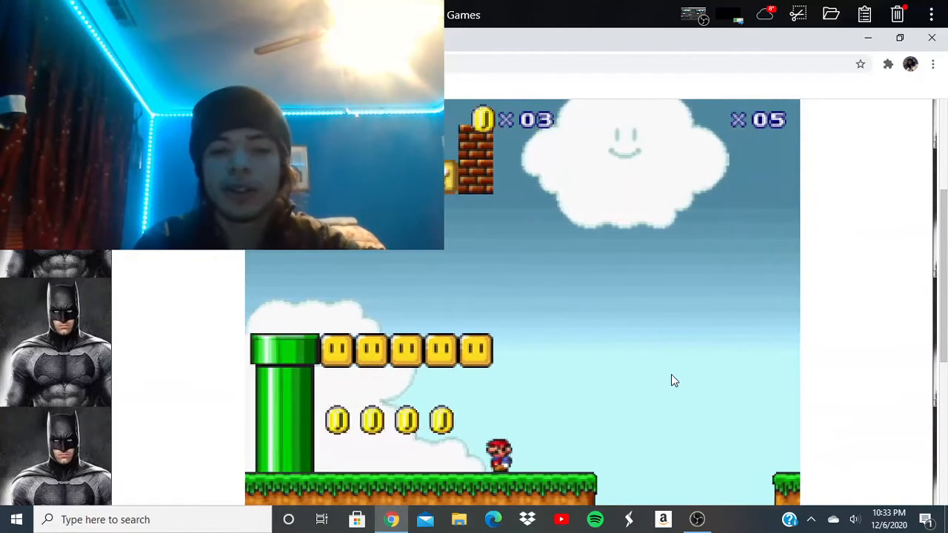
pyautogui.press('a')
pyautogui.press('Right')
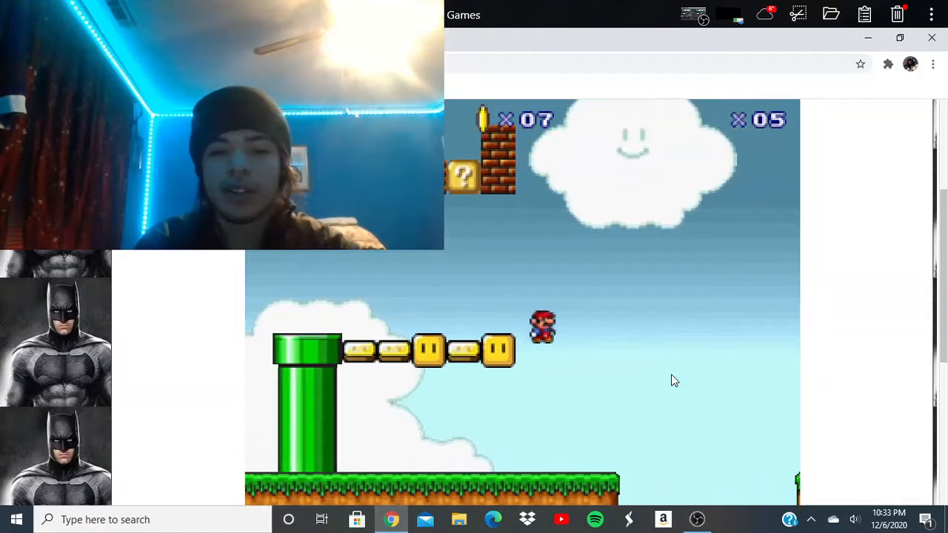
pyautogui.press('a')
pyautogui.press('Right')
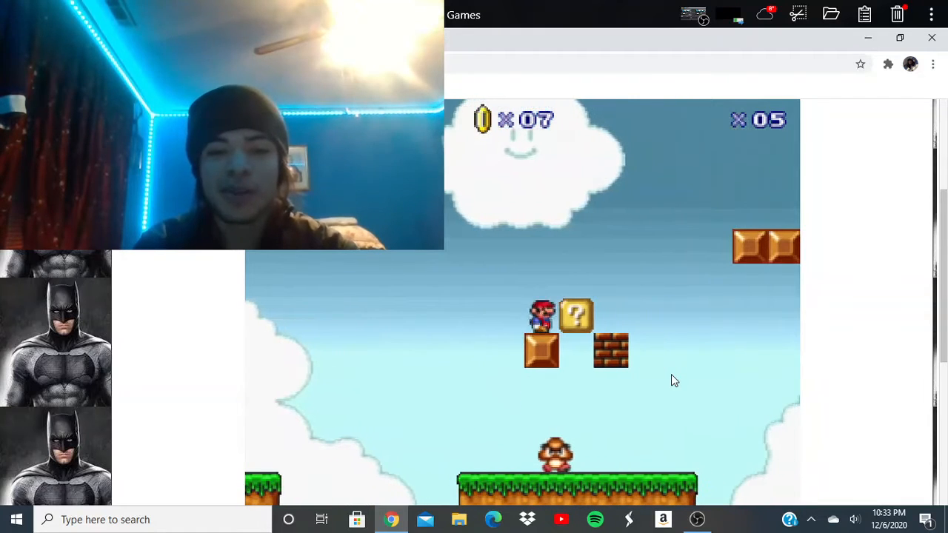
# Step: Hop over the floating blocks and block wall toward the Goomba platform, where Mario loses a life
pyautogui.press('a')
pyautogui.press('Right')
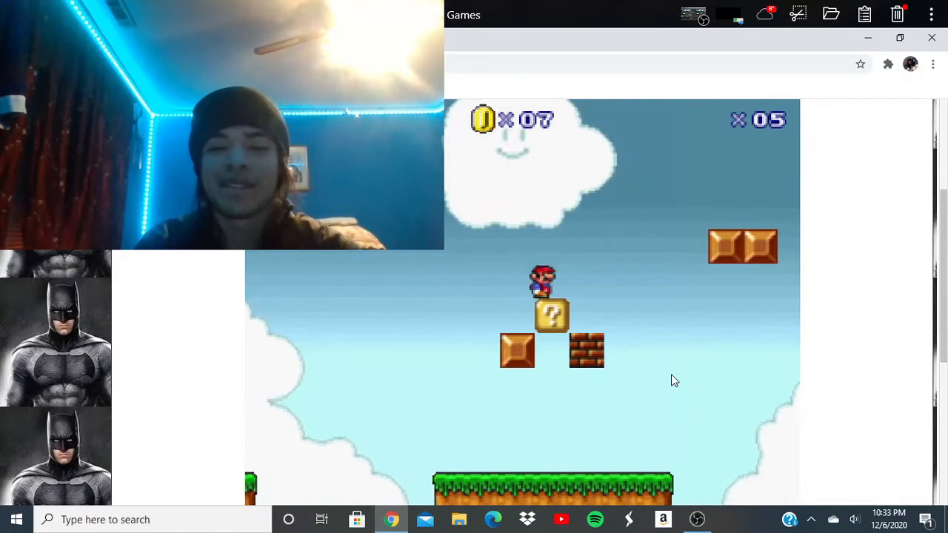
pyautogui.press('a')
pyautogui.press('Right')
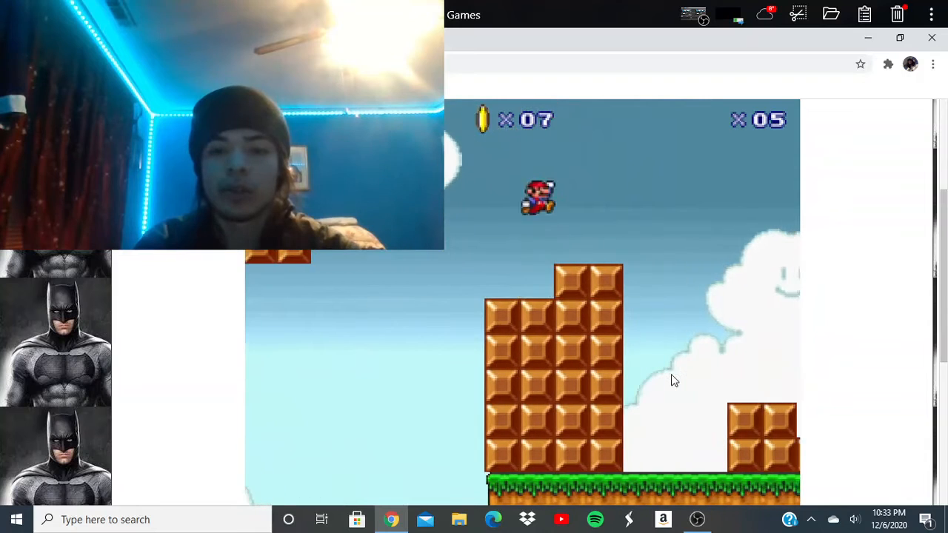
pyautogui.press('a')
pyautogui.press('Right')
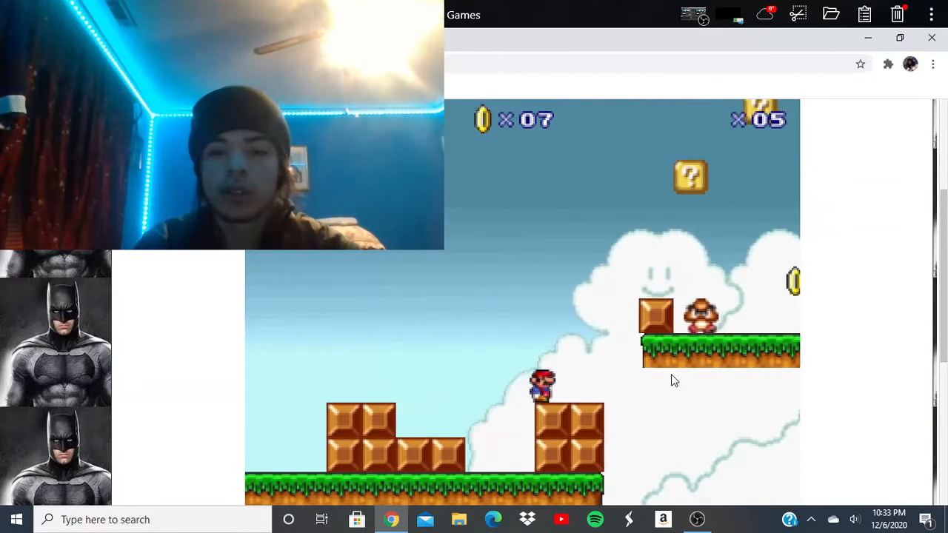
pyautogui.press('a')
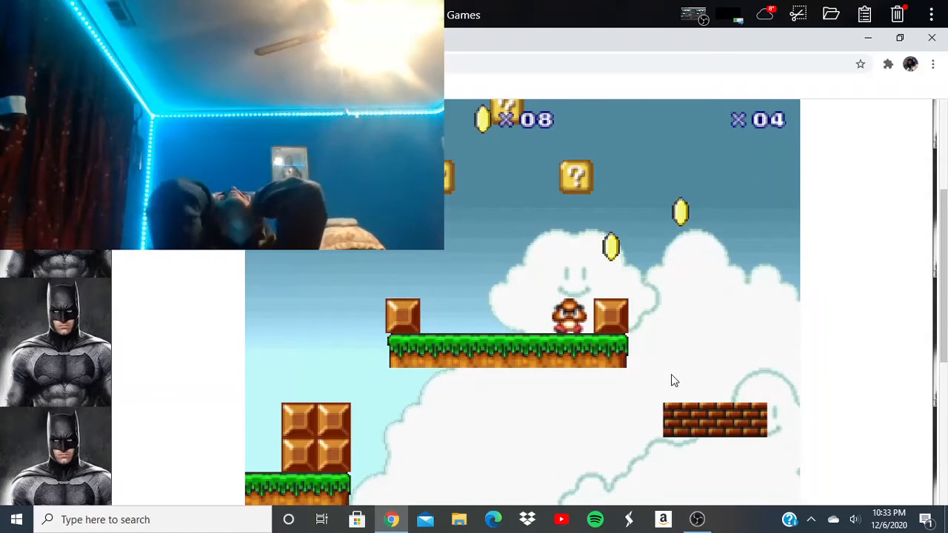
# Step: Walk Mario back onto the Level 1 tile on the world map and re-enter the stage
pyautogui.press('Down')
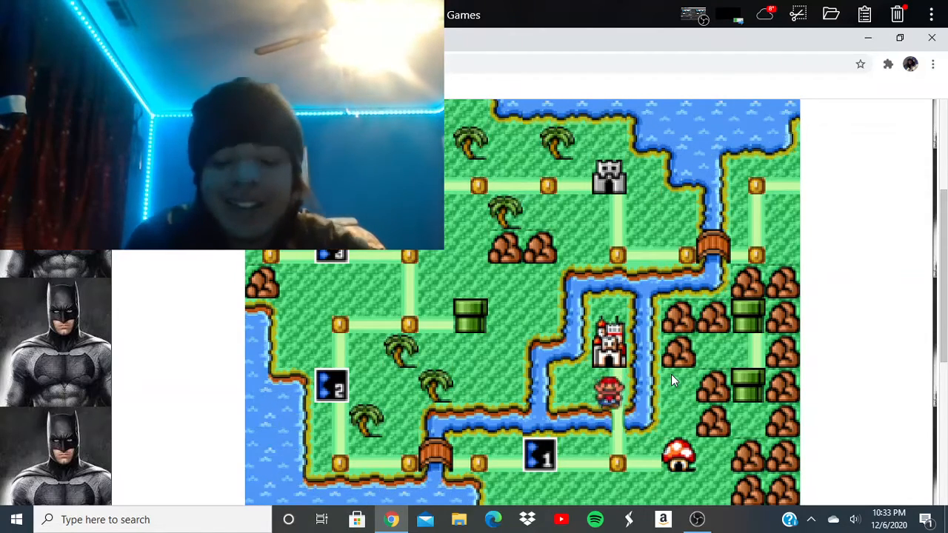
pyautogui.press('Left')
pyautogui.press('a')
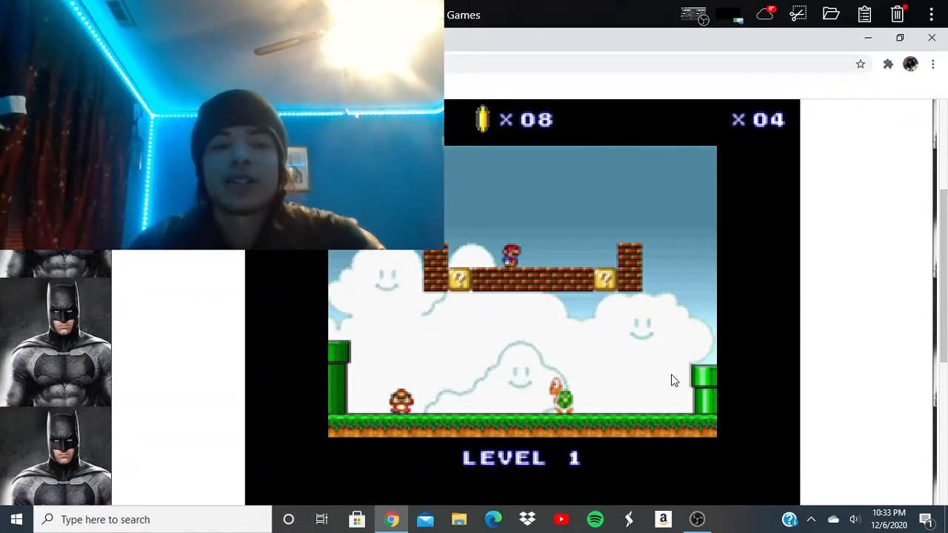
# Step: Run right over the opening pipes and hit the coin blocks to collect coins
pyautogui.press('Right')
pyautogui.press('a')
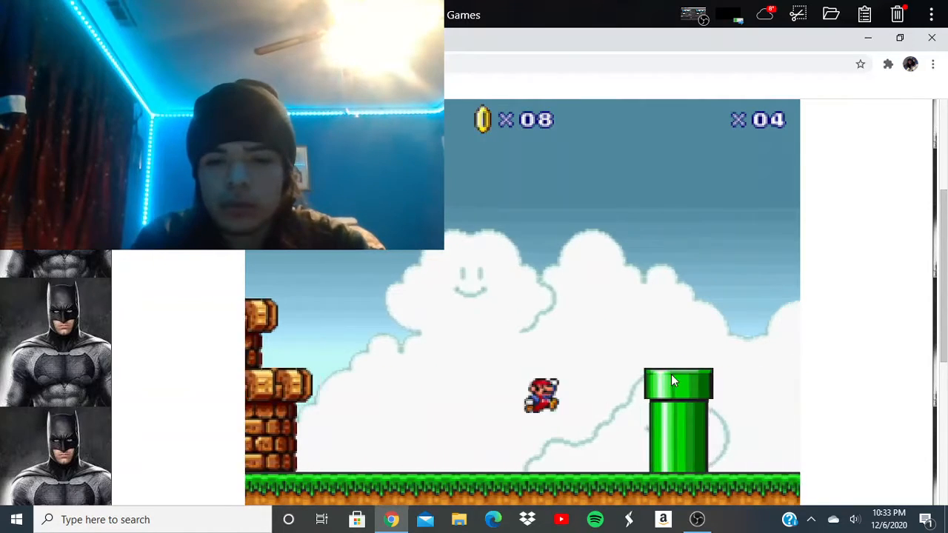
pyautogui.press('a')
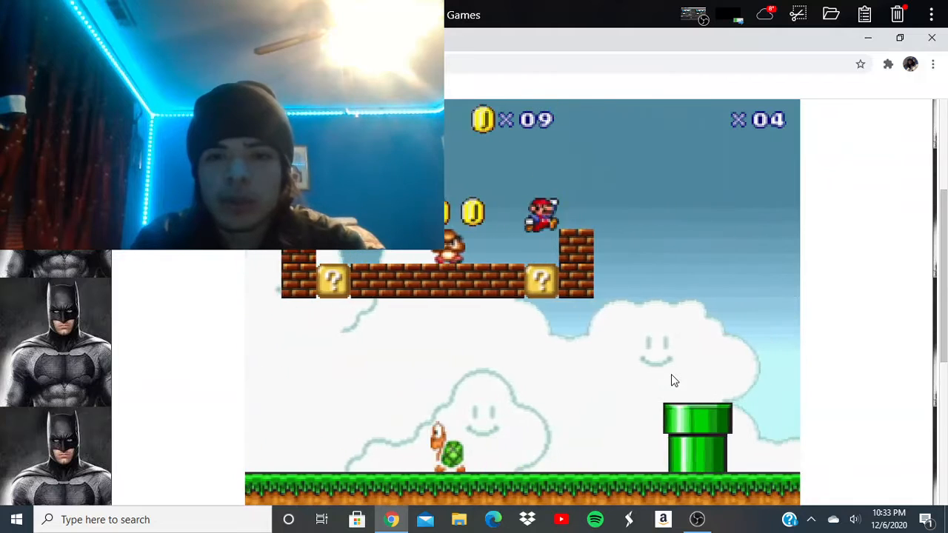
pyautogui.press('a')
pyautogui.press('Right')
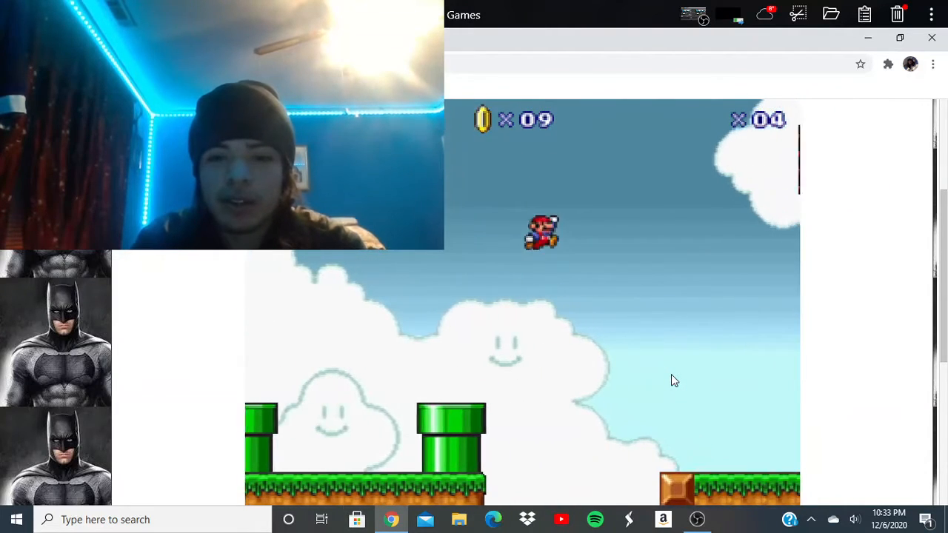
pyautogui.press('a')
pyautogui.press('Right')
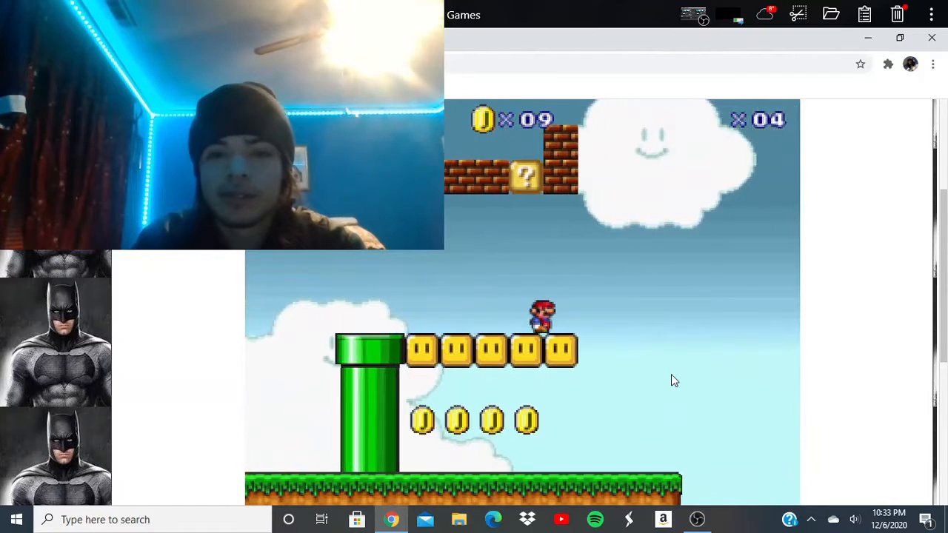
pyautogui.press('a')
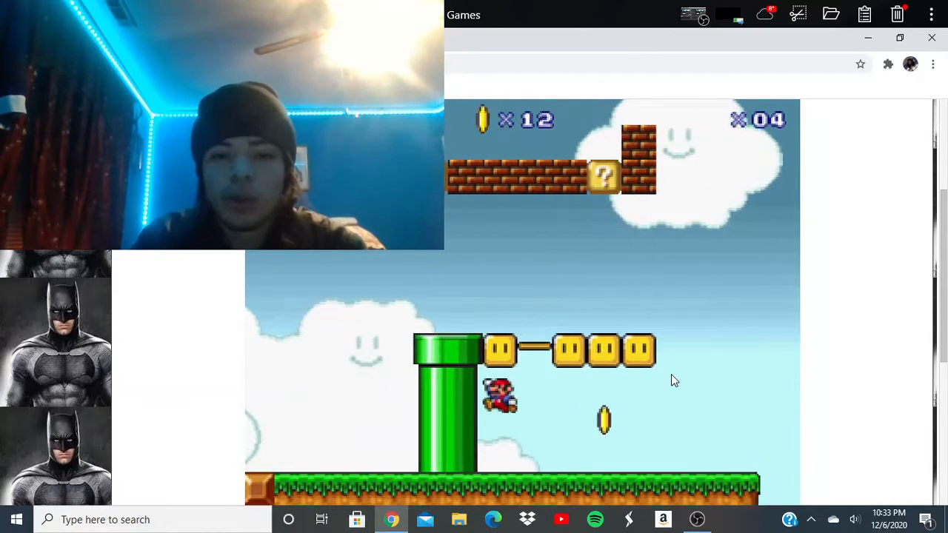
# Step: Climb the floating blocks to the top platform and collect the coins above it
pyautogui.press('a')
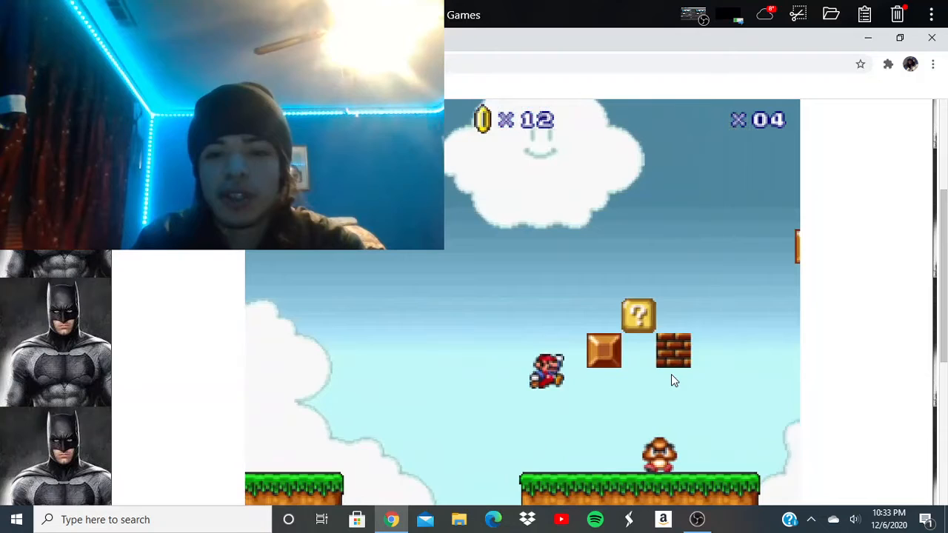
pyautogui.press('a')
pyautogui.press('Right')
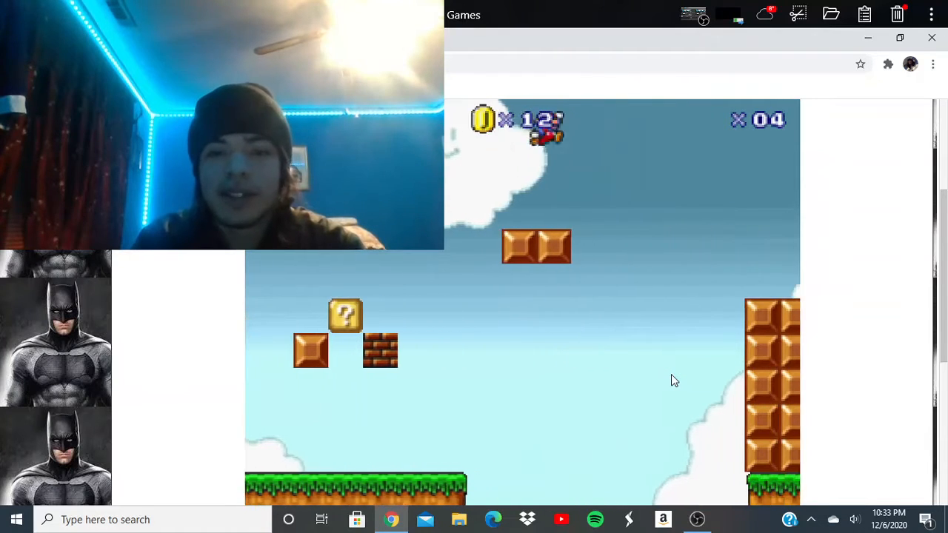
pyautogui.press('Right')
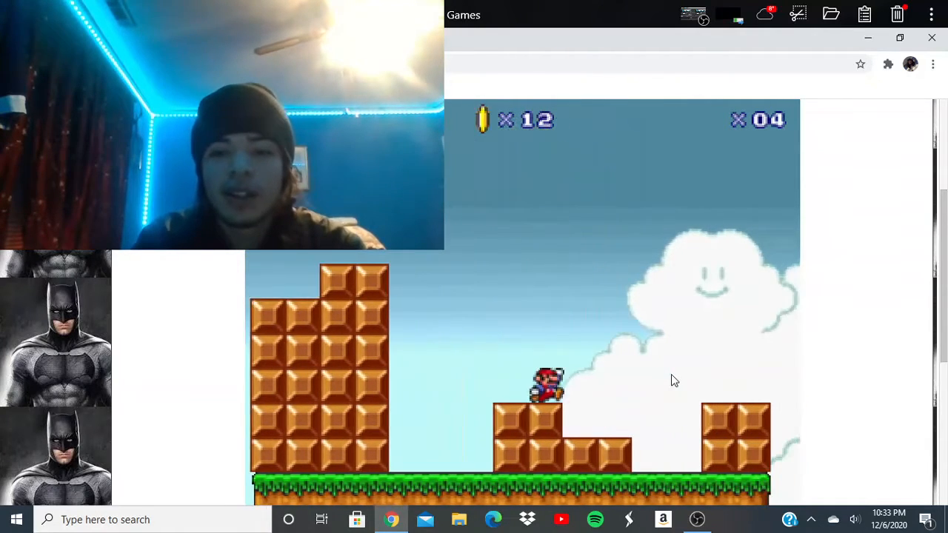
pyautogui.press('a')
pyautogui.press('a')
pyautogui.press('Right')
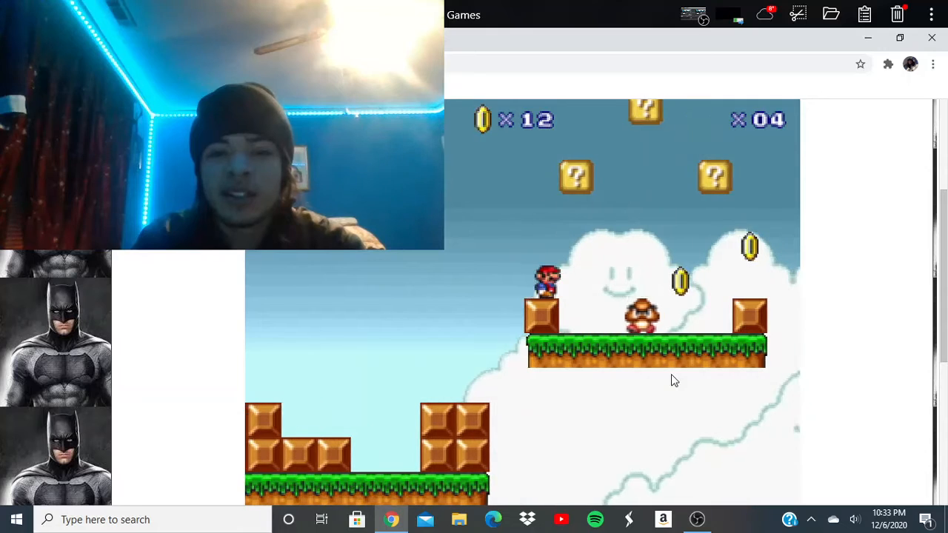
pyautogui.press('a')
pyautogui.press('a')
pyautogui.press('Right')
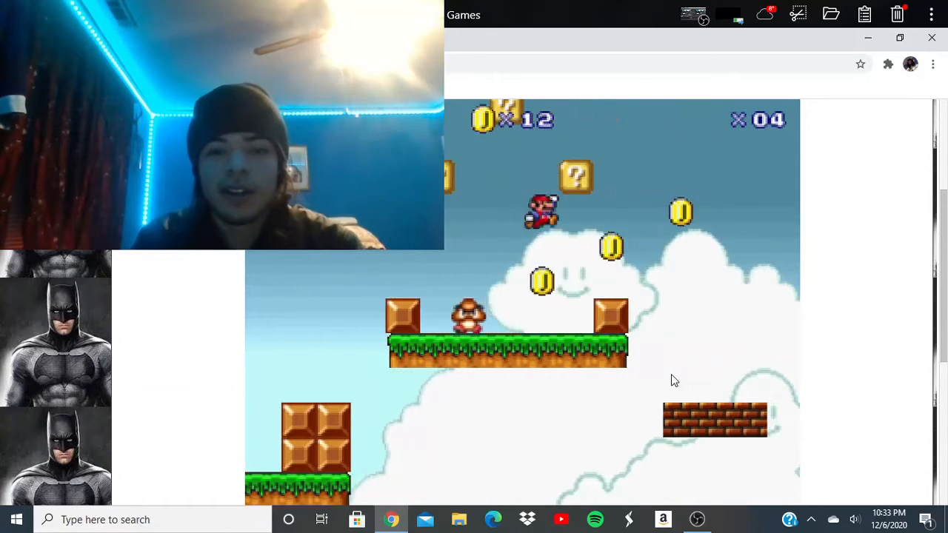
# Step: Jump the gap and the pipes, stomp the Goomba and the Koopa, and hop along the blocks
pyautogui.press('a')
pyautogui.press('Right')
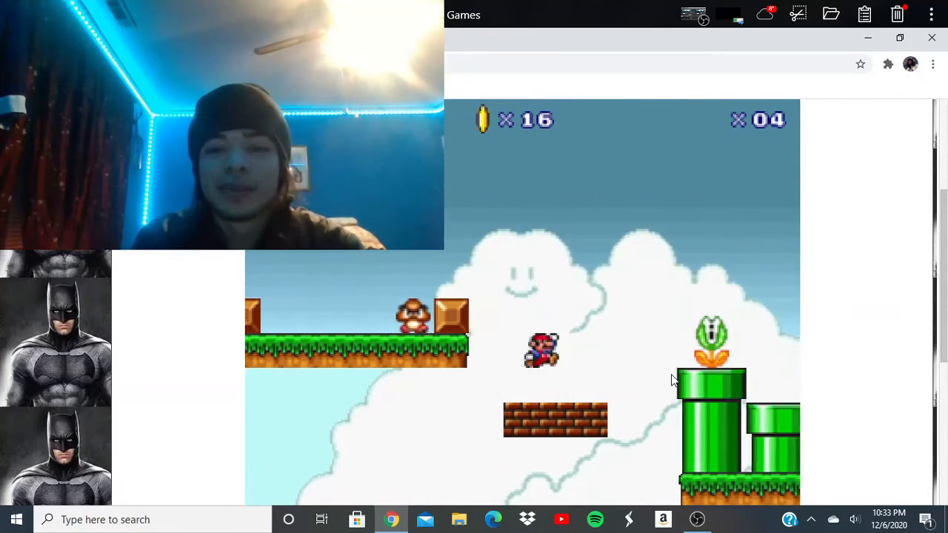
pyautogui.press('a')
pyautogui.press('Right')
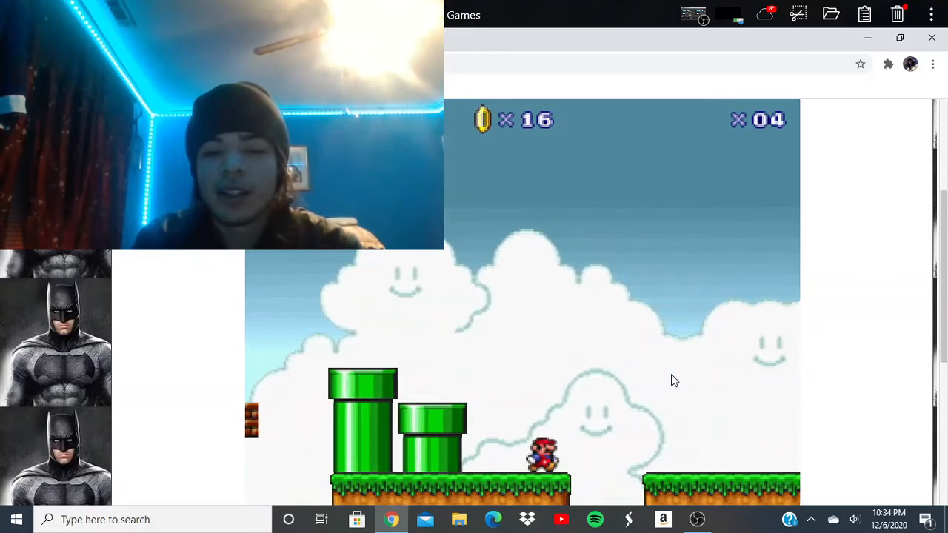
pyautogui.press('a')
pyautogui.press('Right')
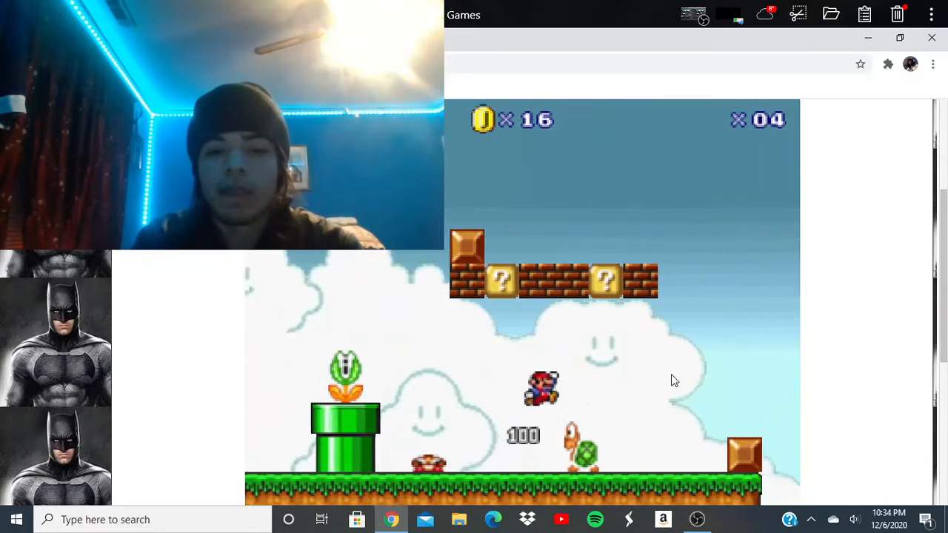
pyautogui.press('a')
pyautogui.press('Right')
pyautogui.press('a')
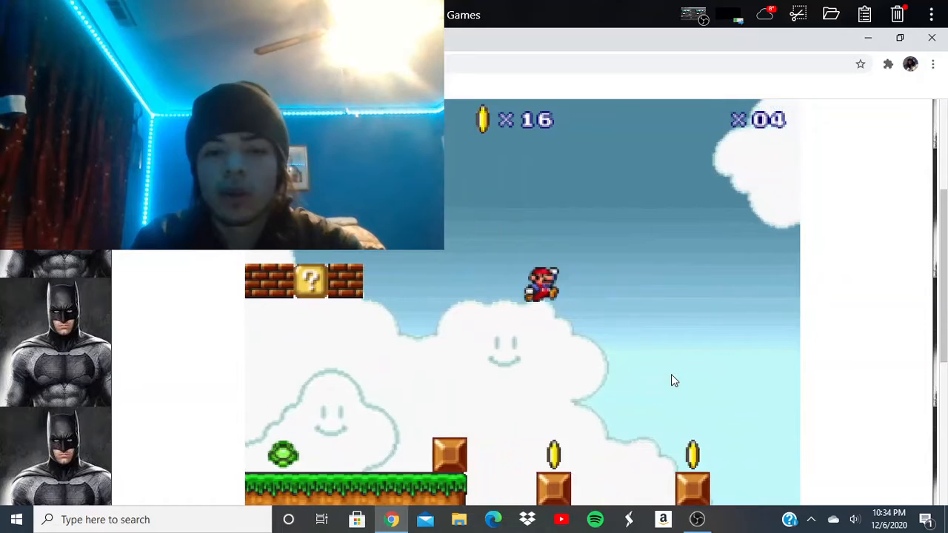
# Step: Leap the gaps past the piranha plant pipes collecting coins up to 22, landing on the brick row
pyautogui.press('Right')
pyautogui.press('a')
pyautogui.press('Right')
pyautogui.press('a')
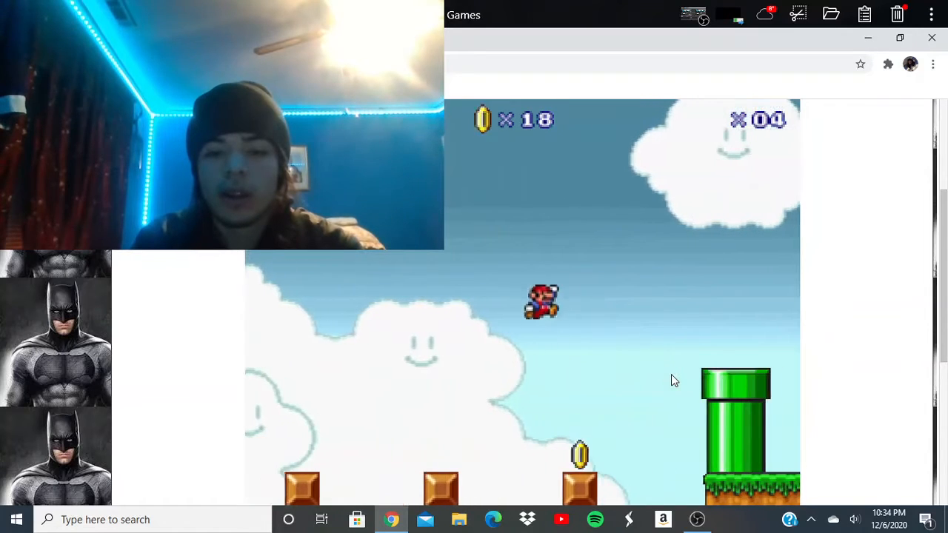
pyautogui.press('a')
pyautogui.press('Right')
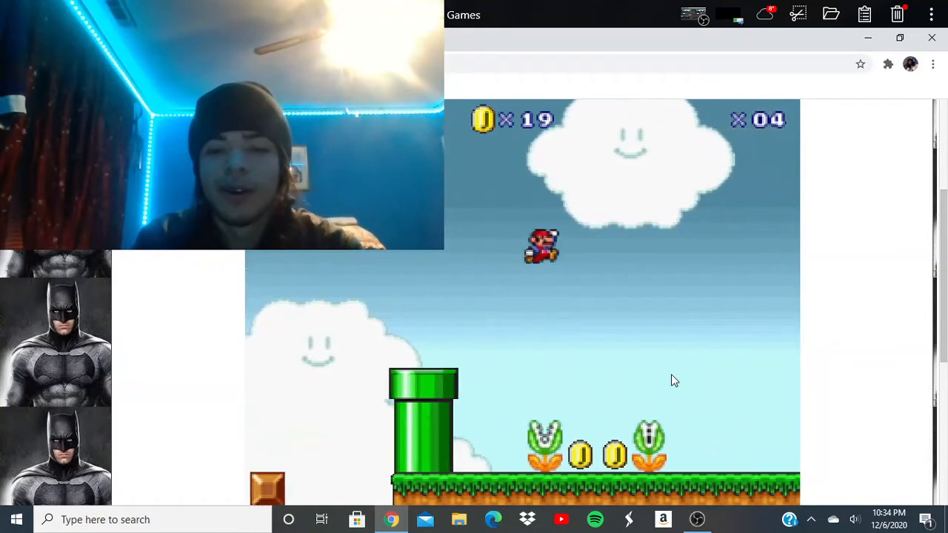
pyautogui.press('a')
pyautogui.press('Right')
pyautogui.press('a')
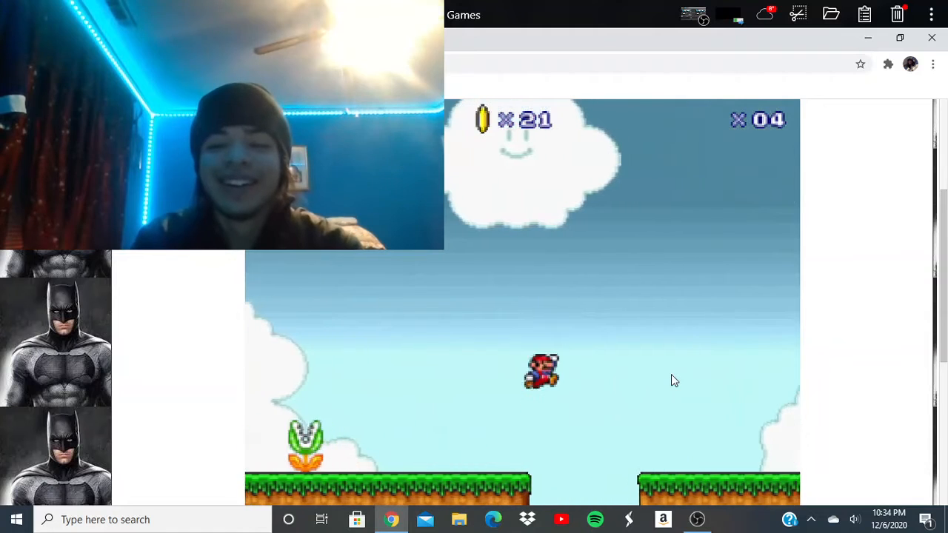
pyautogui.press('Right')
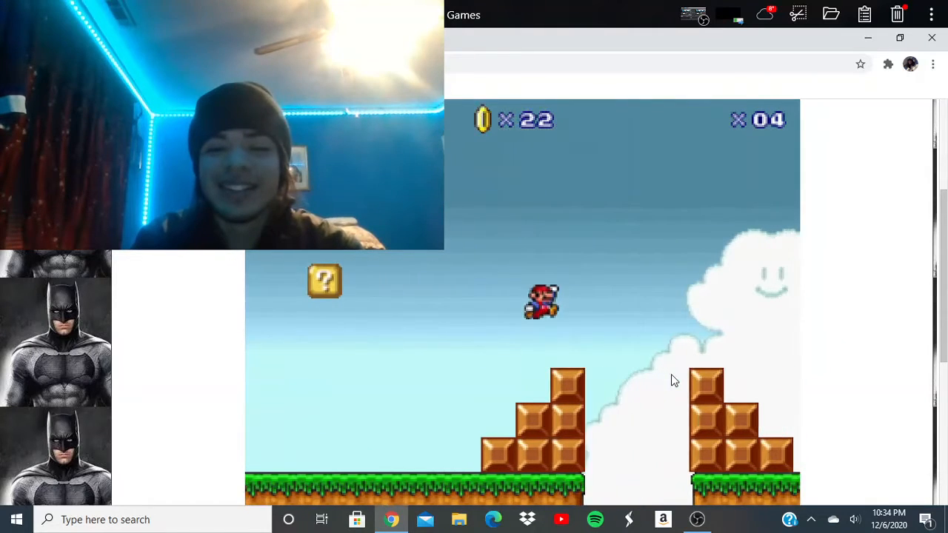
pyautogui.press('Right')
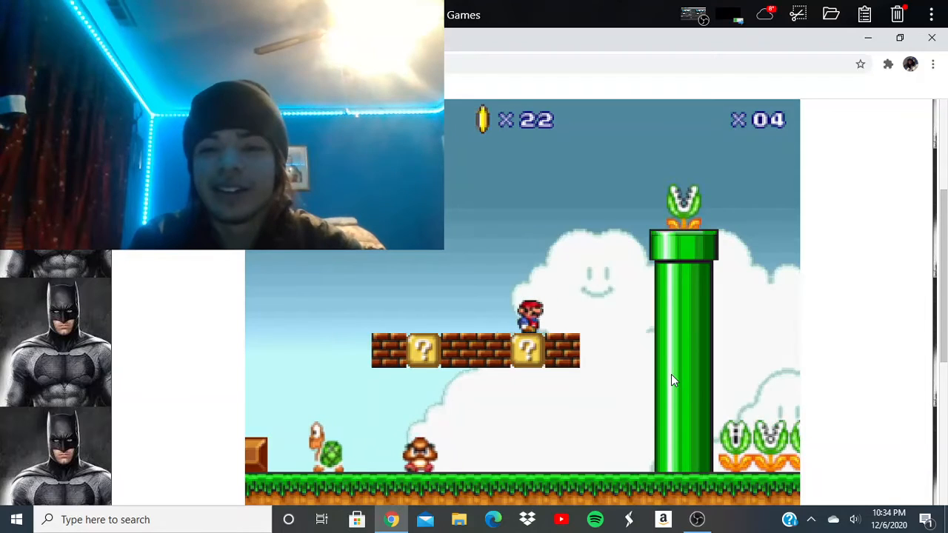
# Step: Reach the flagpole to clear Level 1, then walk left on the map and enter Level 2
pyautogui.press('Right')
pyautogui.press('a')
pyautogui.press('a')
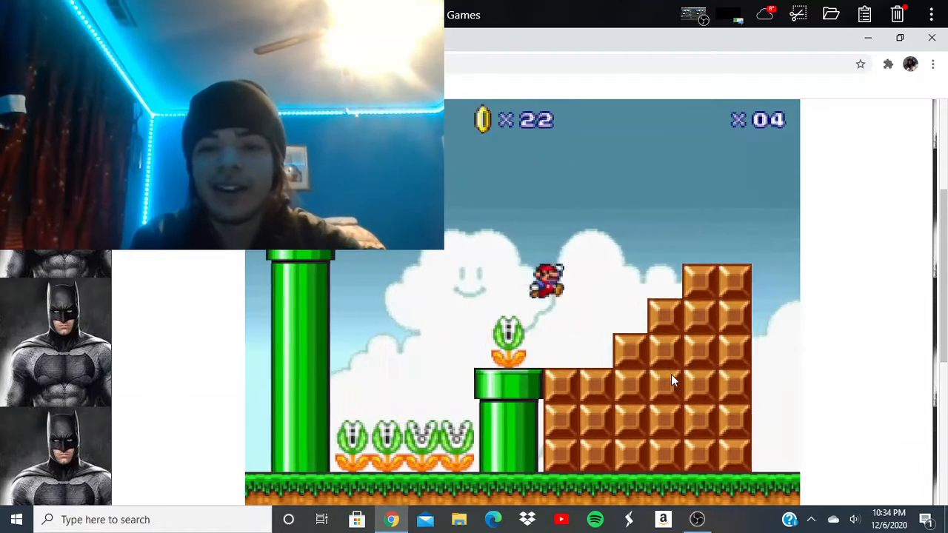
pyautogui.press('Right')
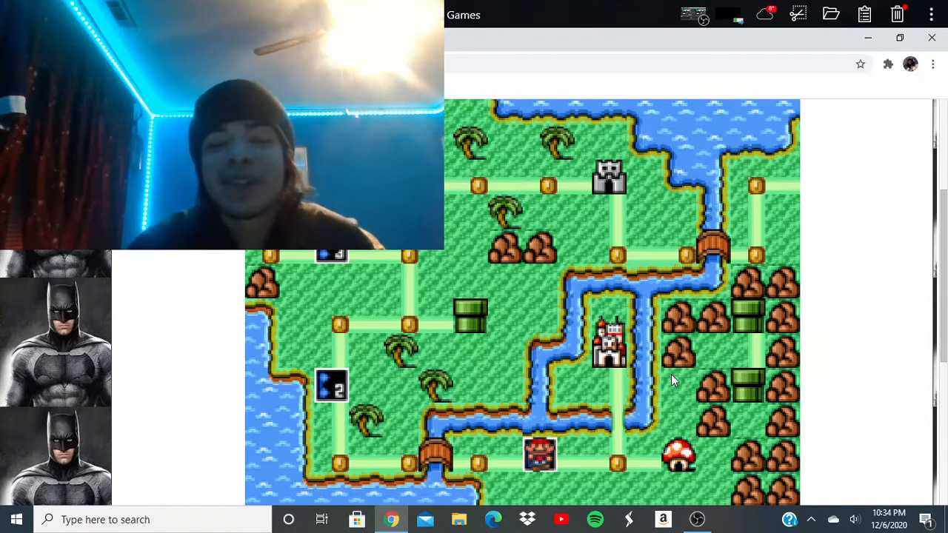
pyautogui.press('Left')
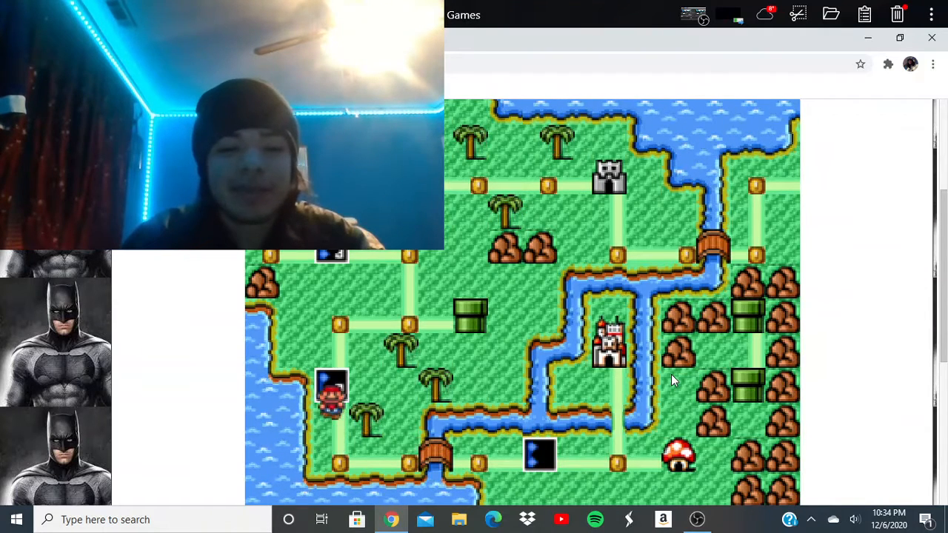
pyautogui.press('x')
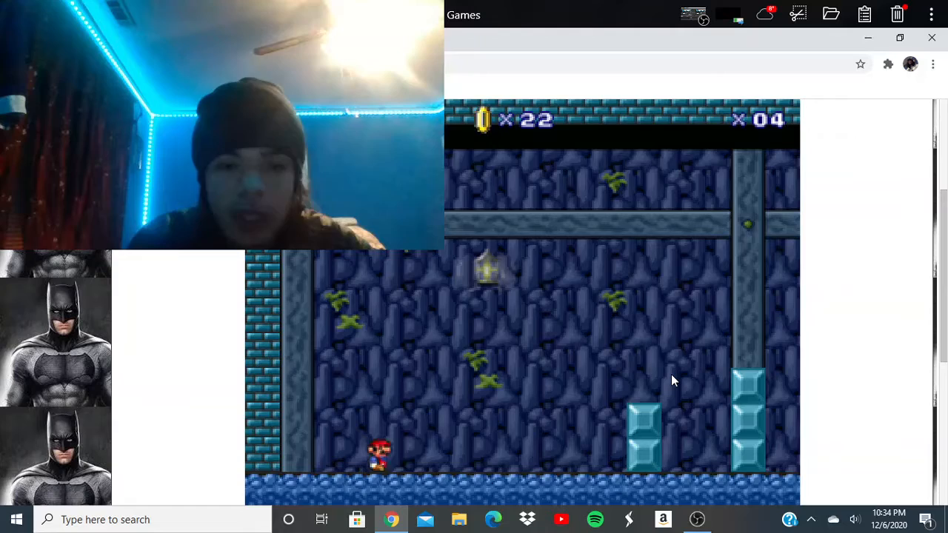
# Step: Hop across the cave's block pillars toward the upper ledge until Mario loses a life and respawns
pyautogui.press('Right')
pyautogui.press('x')
pyautogui.press('x')
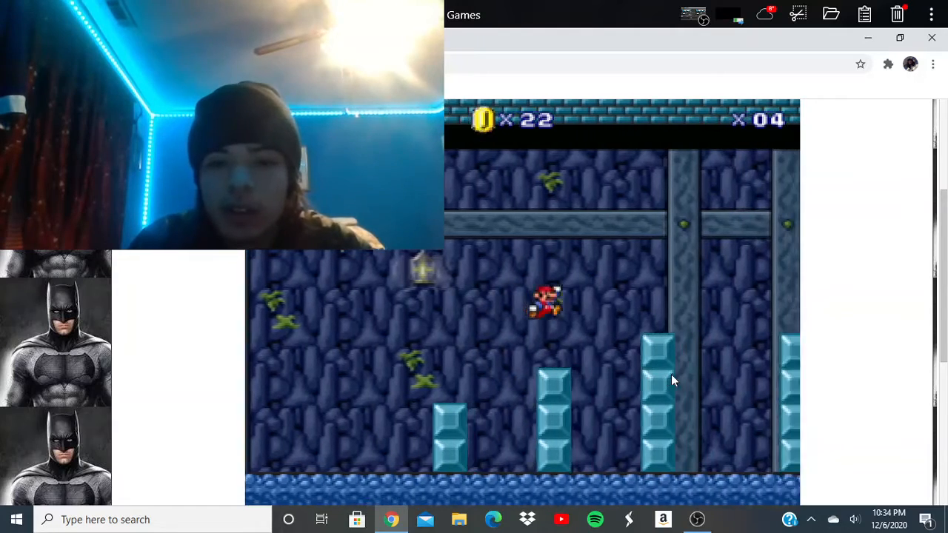
pyautogui.press('x')
pyautogui.press('x')
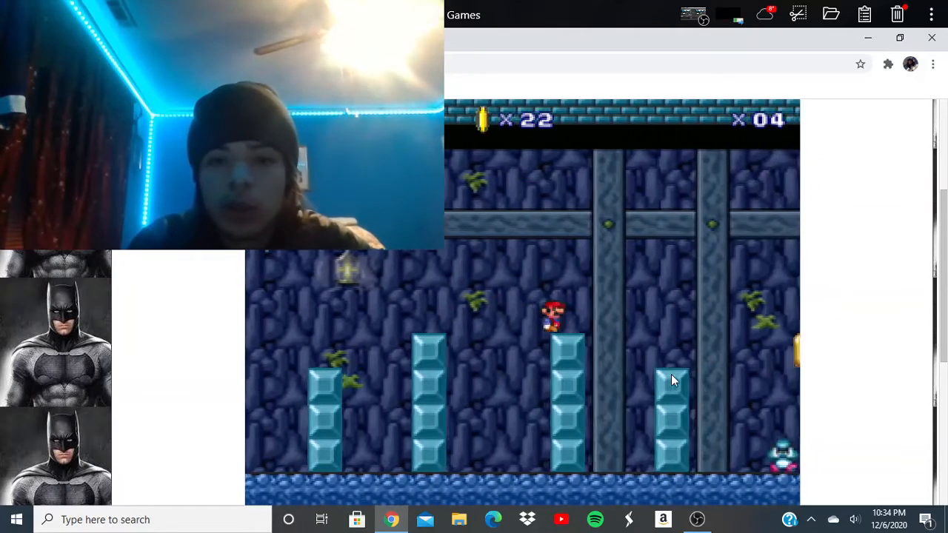
pyautogui.press('x')
pyautogui.press('x')
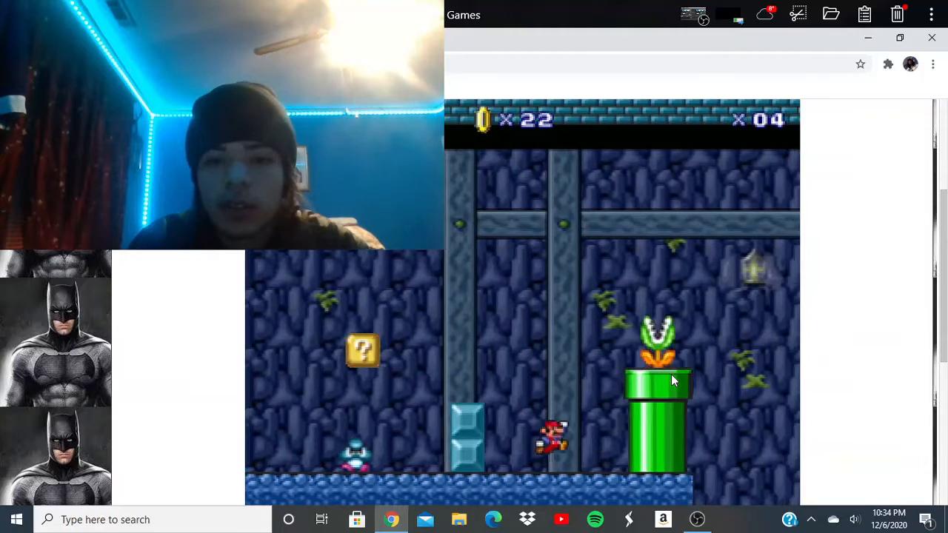
pyautogui.press('x')
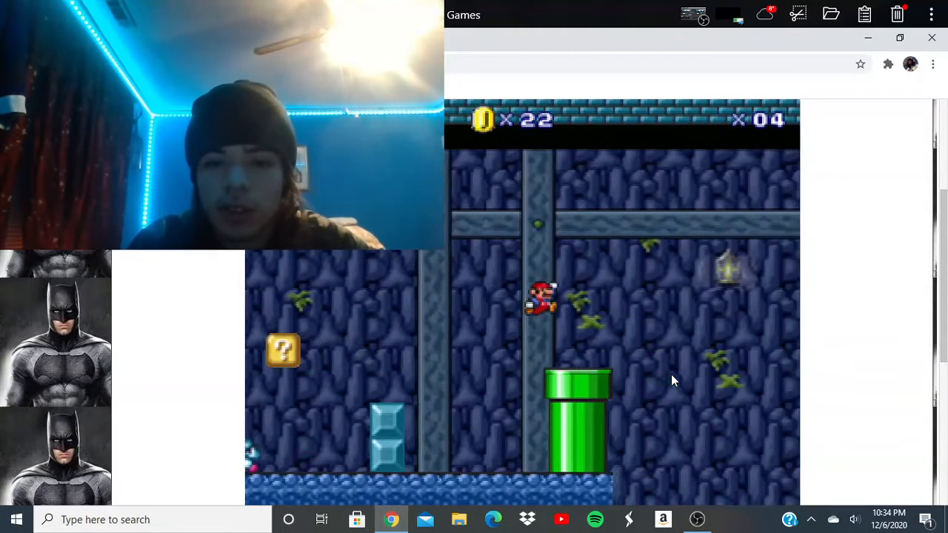
pyautogui.press('x')
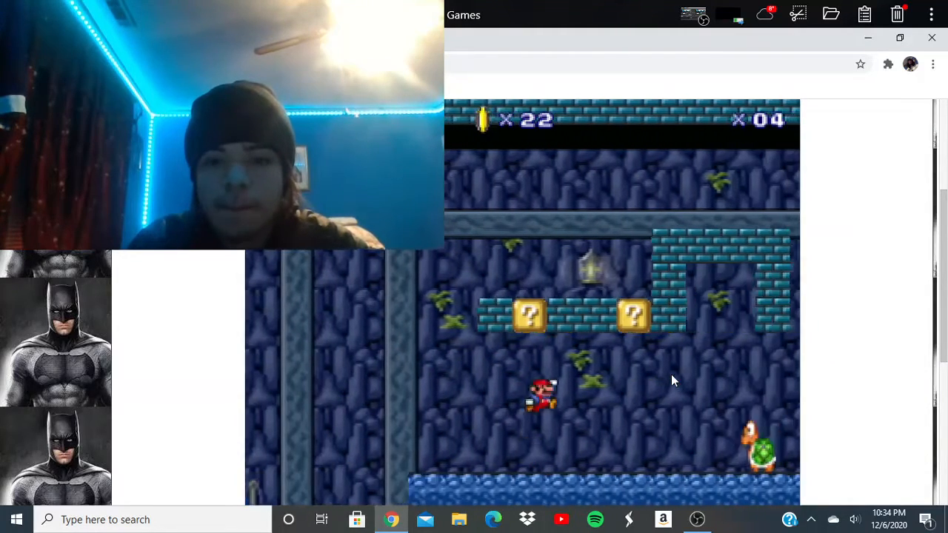
pyautogui.press('x')
pyautogui.press('Right')
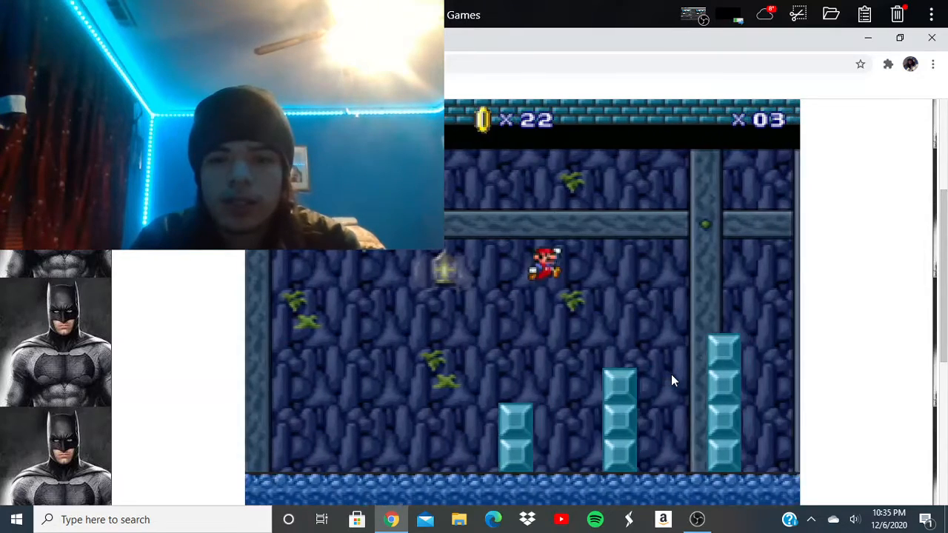
# Step: Run right past the piranha pipe, hit the question block, climb the stone ledge and fall off-screen
pyautogui.press('Right')
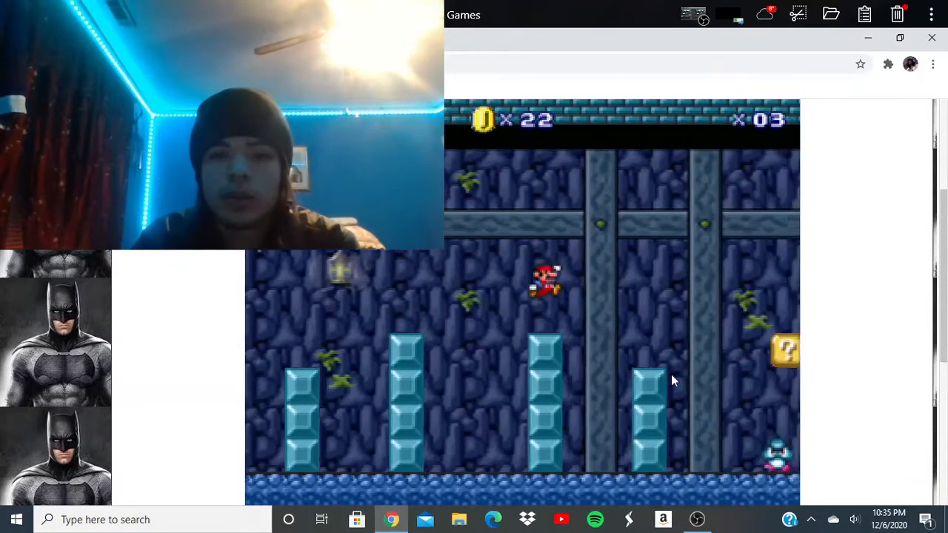
pyautogui.press('Right')
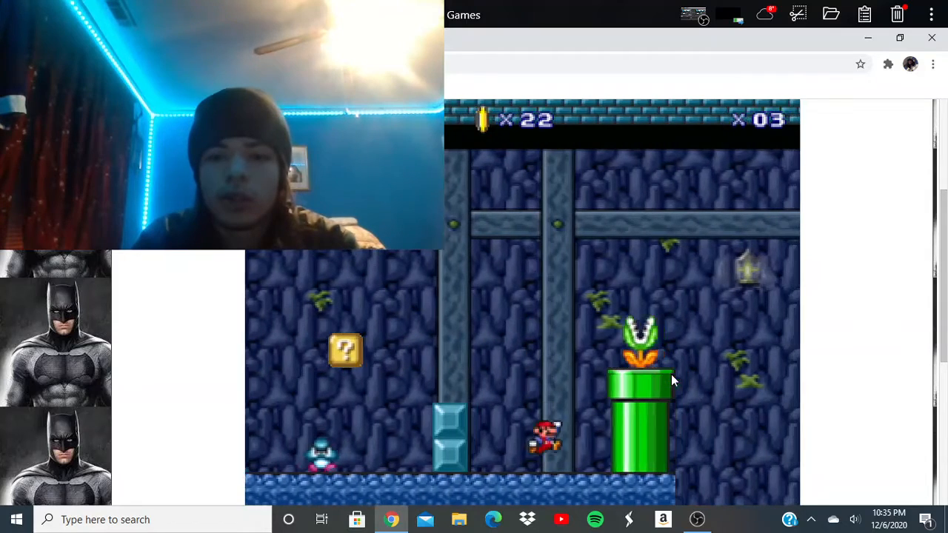
pyautogui.press('x')
pyautogui.press('Right')
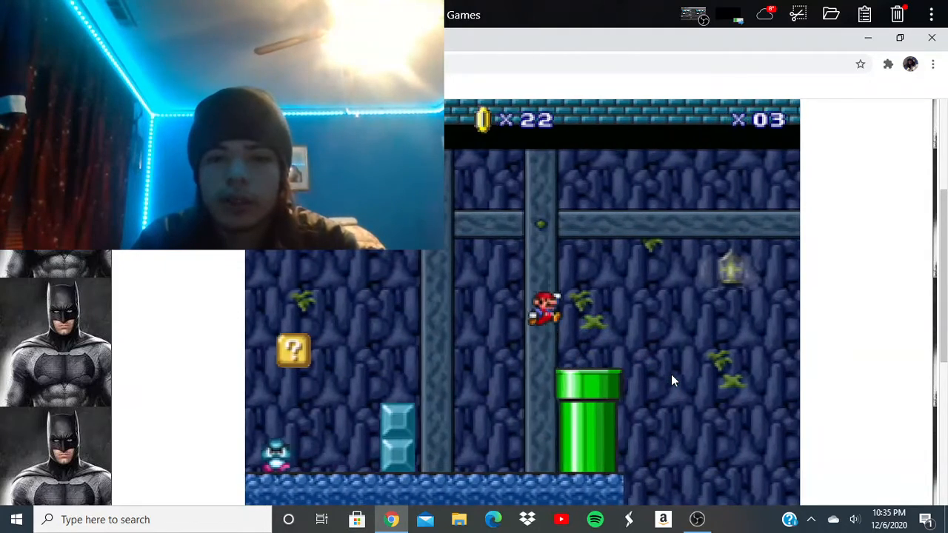
pyautogui.press('x')
pyautogui.press('Right')
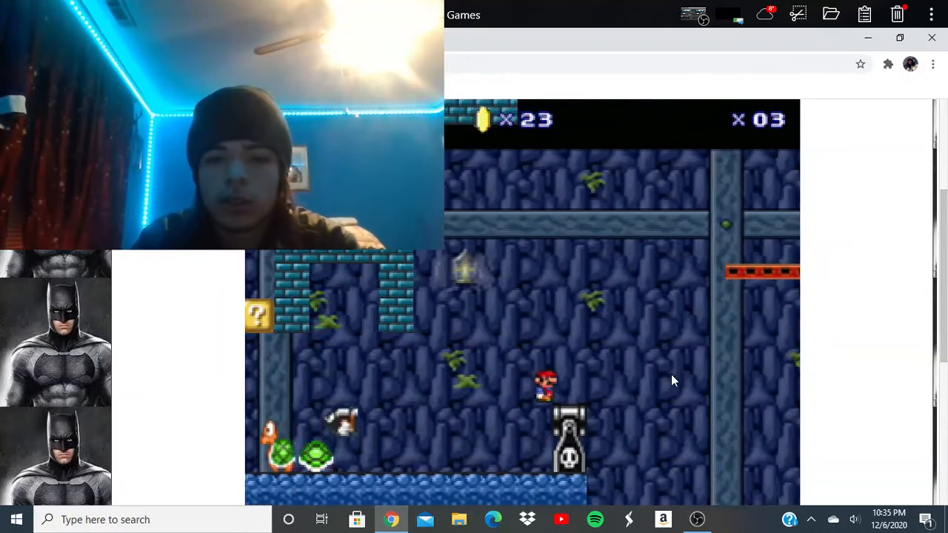
pyautogui.press('Right')
pyautogui.press('x')
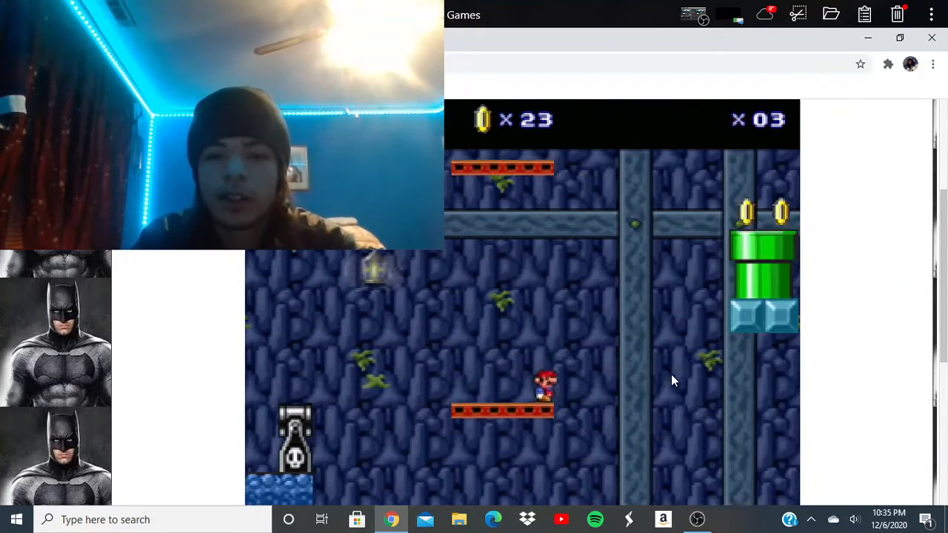
pyautogui.press('Right')
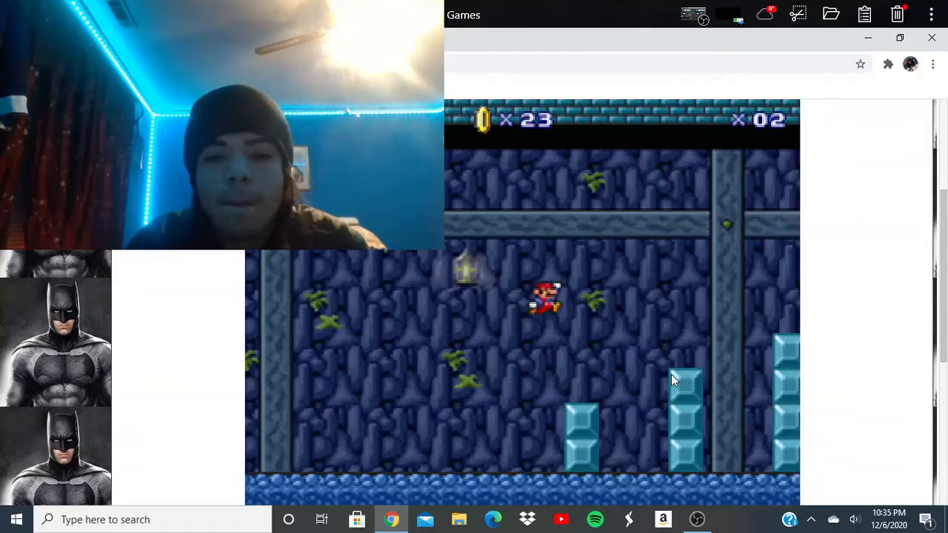
# Step: Run over the block columns, stomp the Koopa to reach 24 coins, die off the ledge and re-enter Level 2
pyautogui.press('Right')
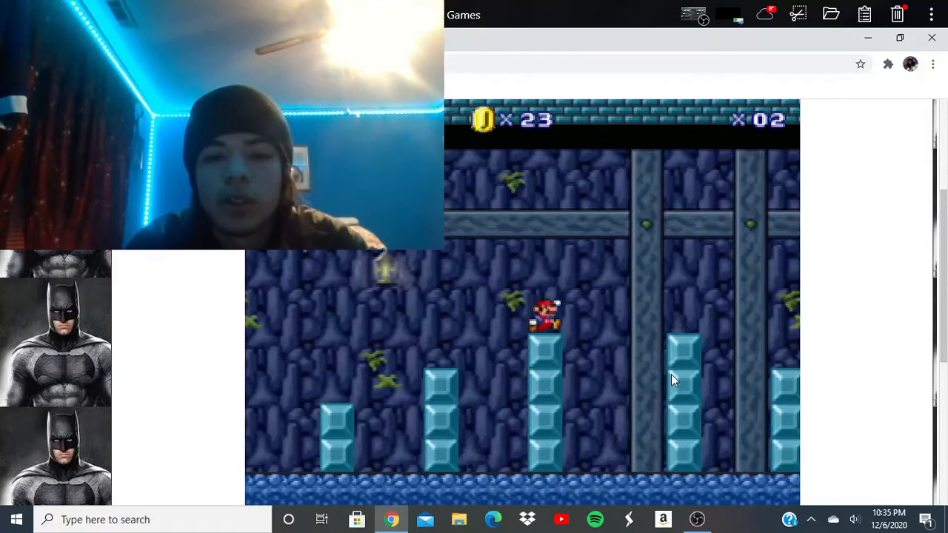
pyautogui.press('Right')
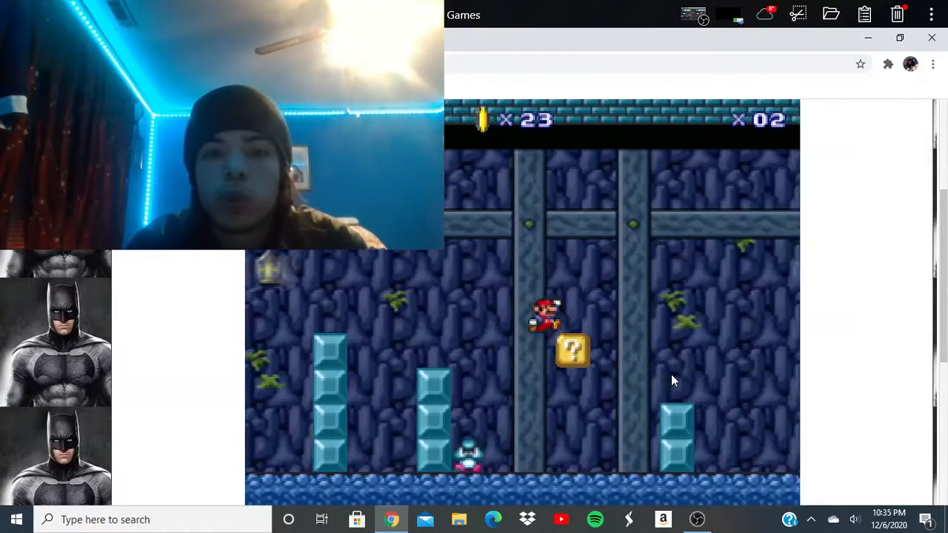
pyautogui.press('Right')
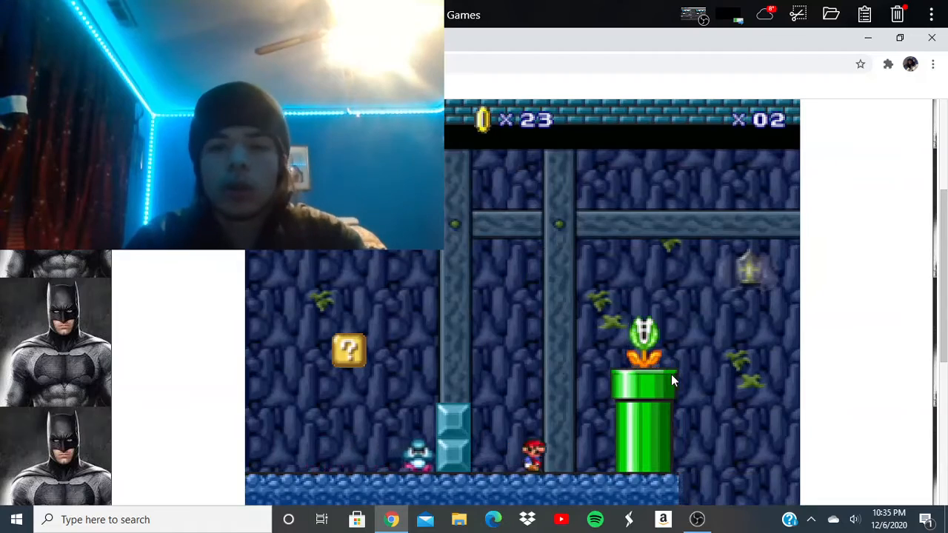
pyautogui.press('Right')
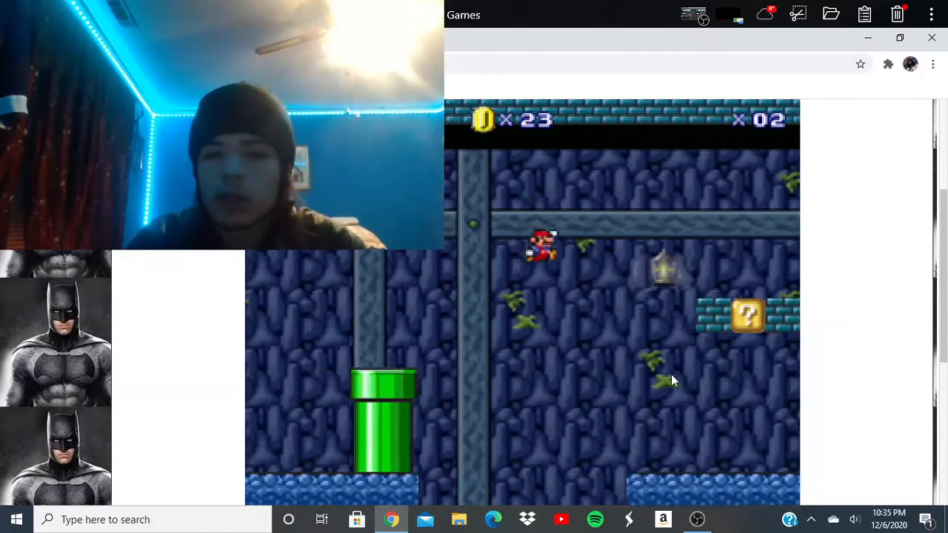
pyautogui.press('Right')
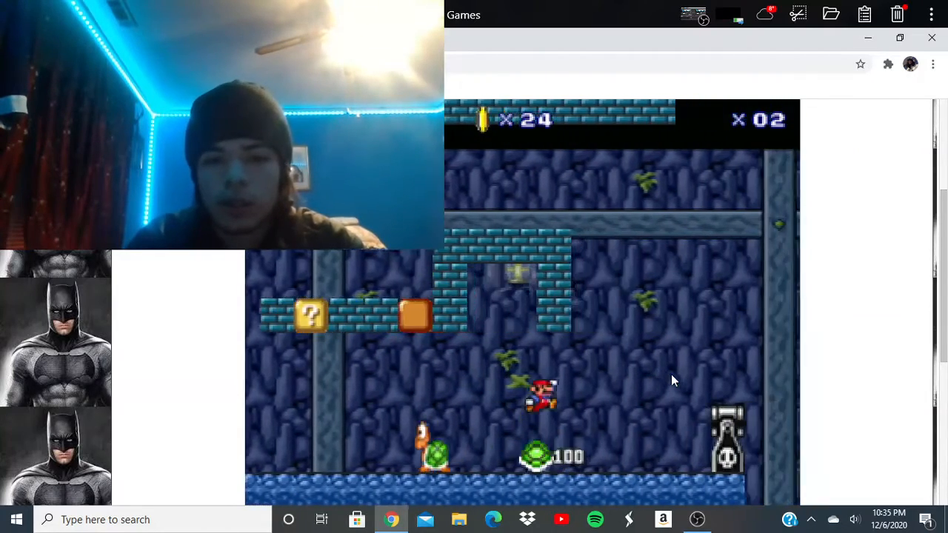
pyautogui.press('Right')
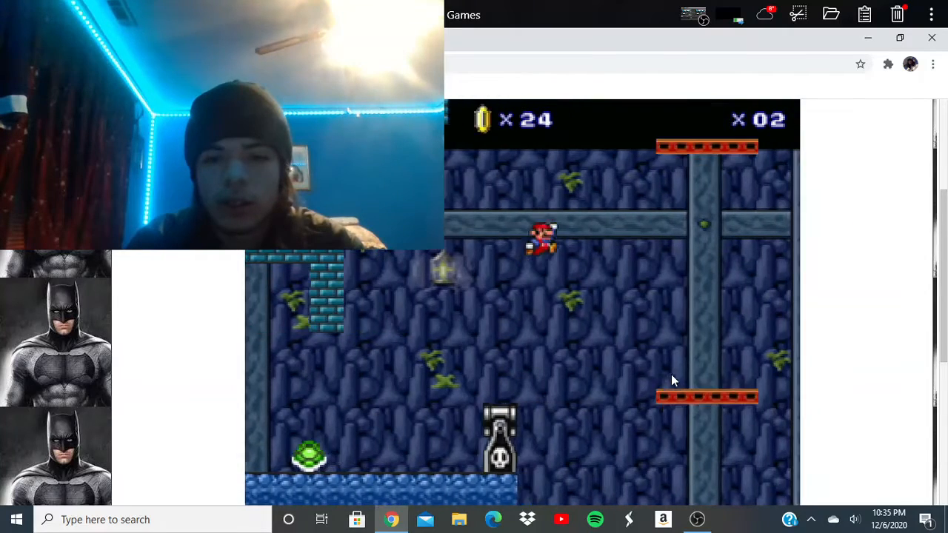
pyautogui.press('Right')
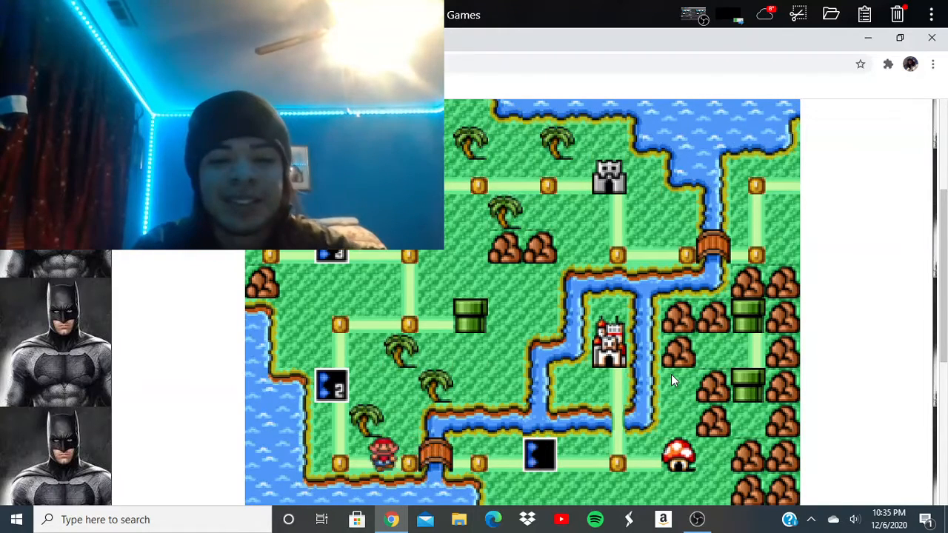
pyautogui.press('space')
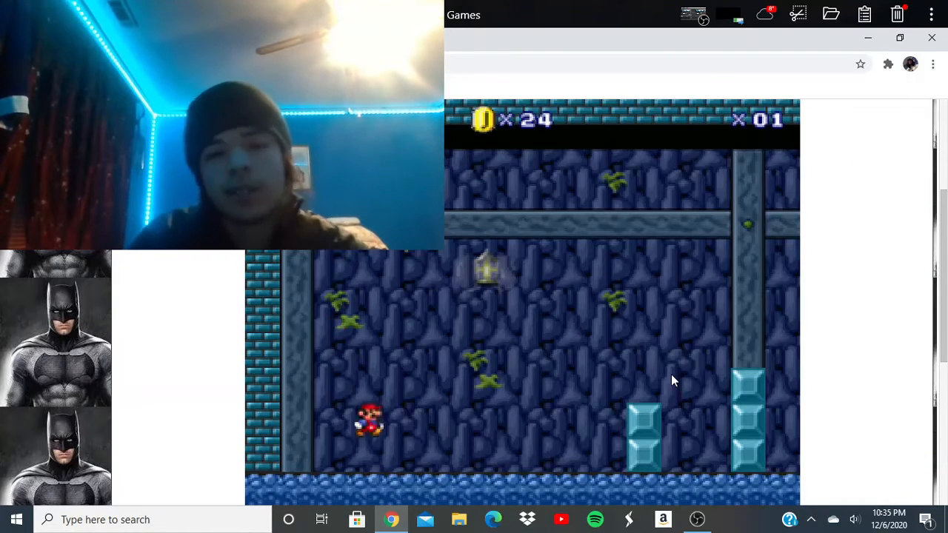
# Step: Run over the block columns and ledges, landing on the skull cannon and the lower red platform
pyautogui.press('Right')
pyautogui.press('x')
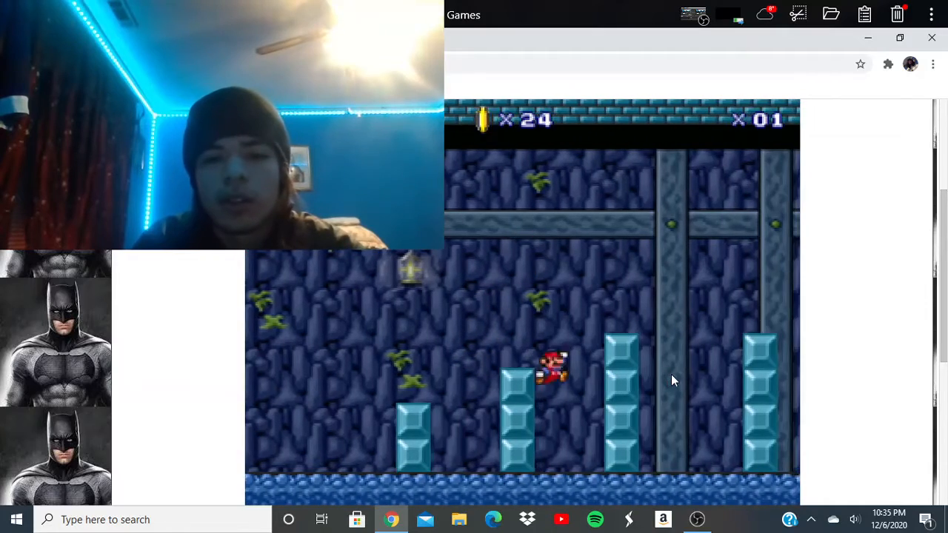
pyautogui.press('Right')
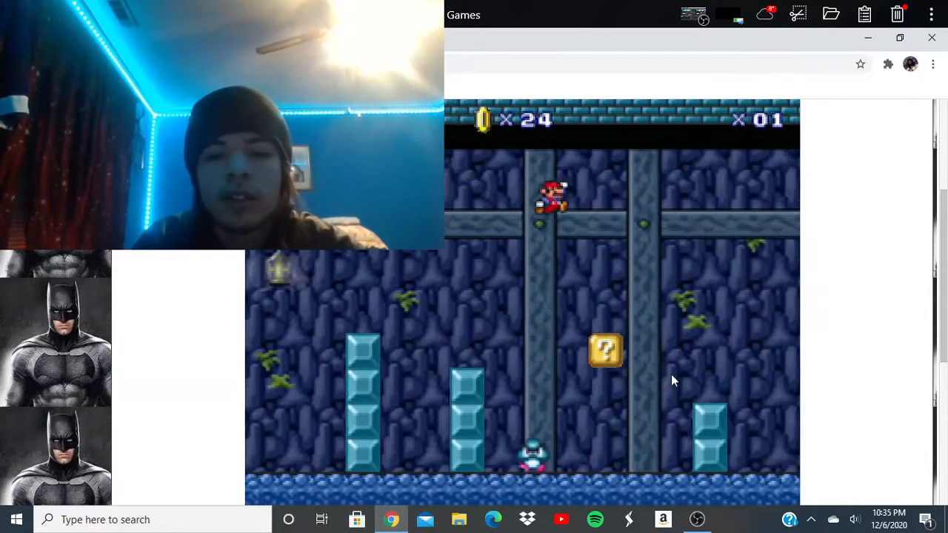
pyautogui.press('Left')
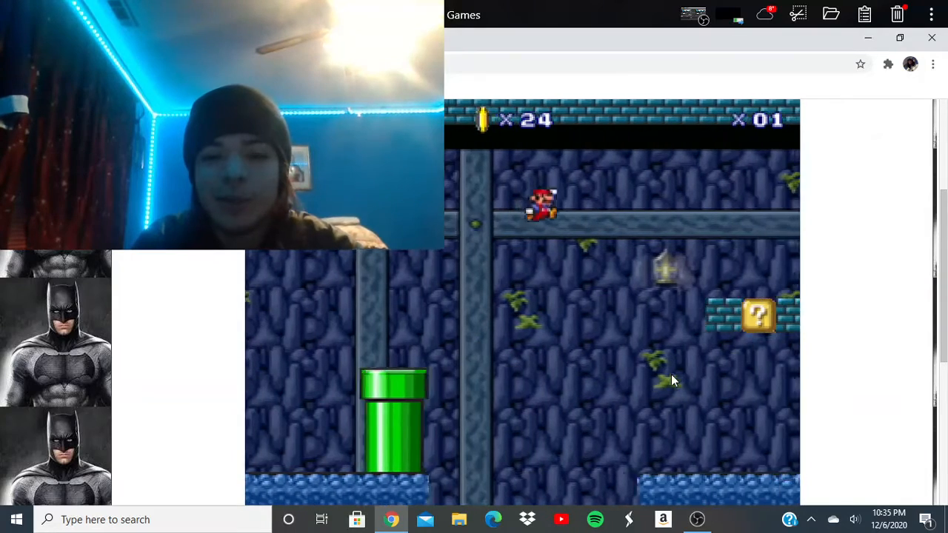
pyautogui.press('Right')
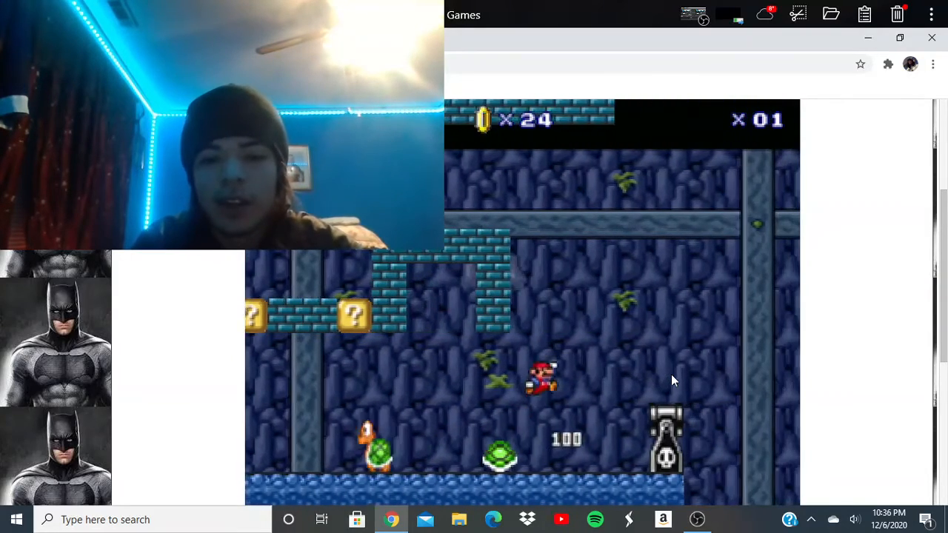
pyautogui.press('Right')
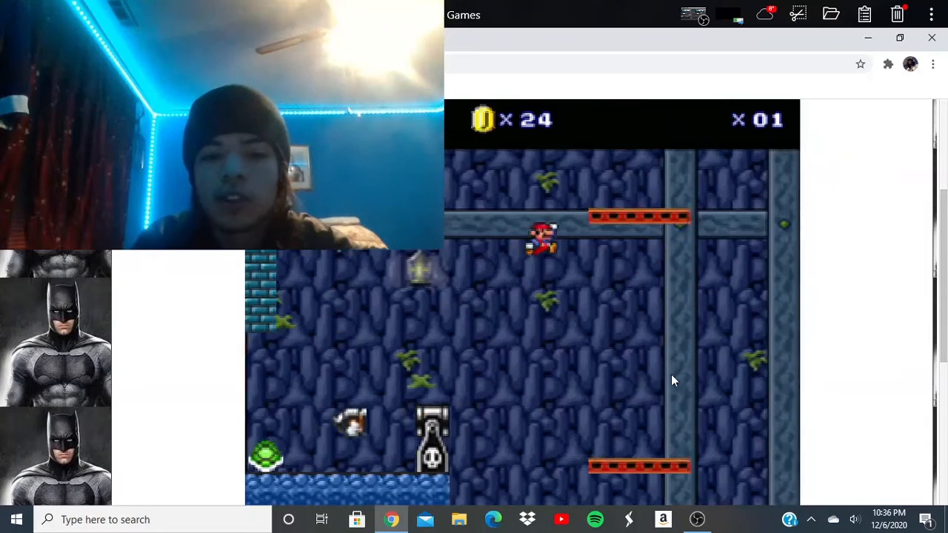
pyautogui.press('Right')
pyautogui.press('Right')
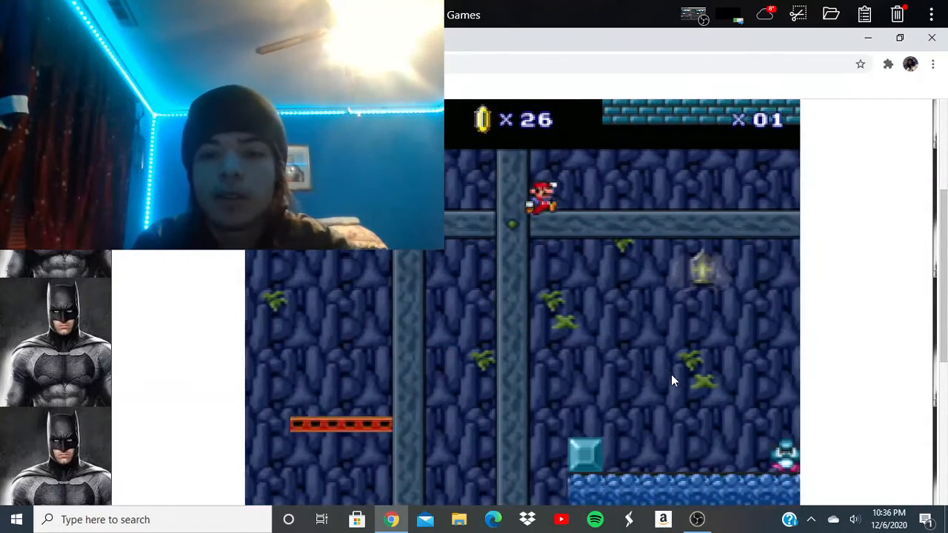
pyautogui.press('Right')
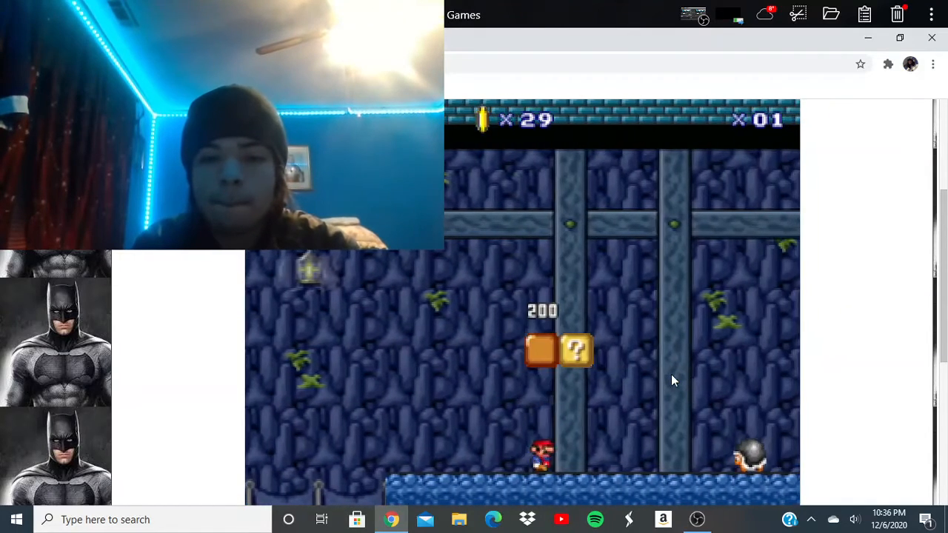
# Step: Grab the mushroom and jump past the pillar toward the coins above
pyautogui.press('x')
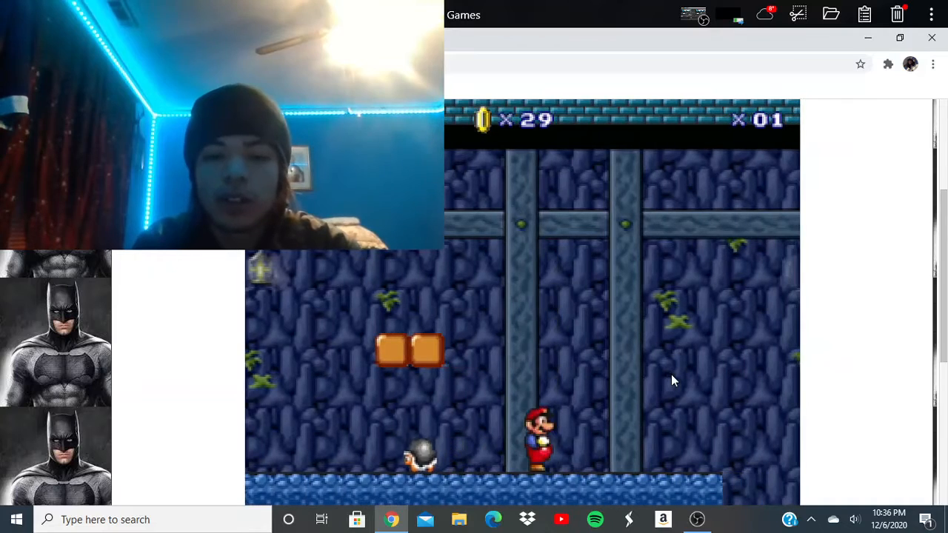
pyautogui.press('Left')
pyautogui.press('Right')
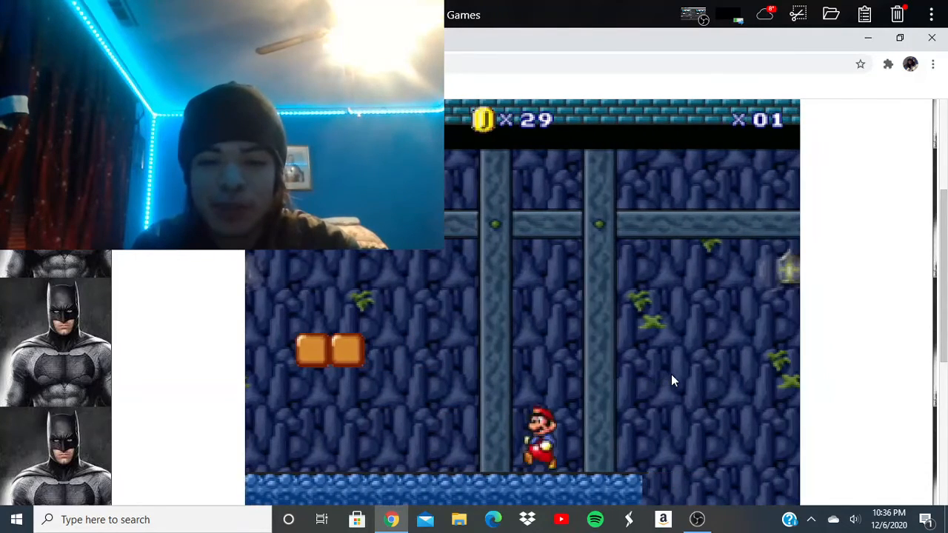
pyautogui.press('Right')
pyautogui.press('x')
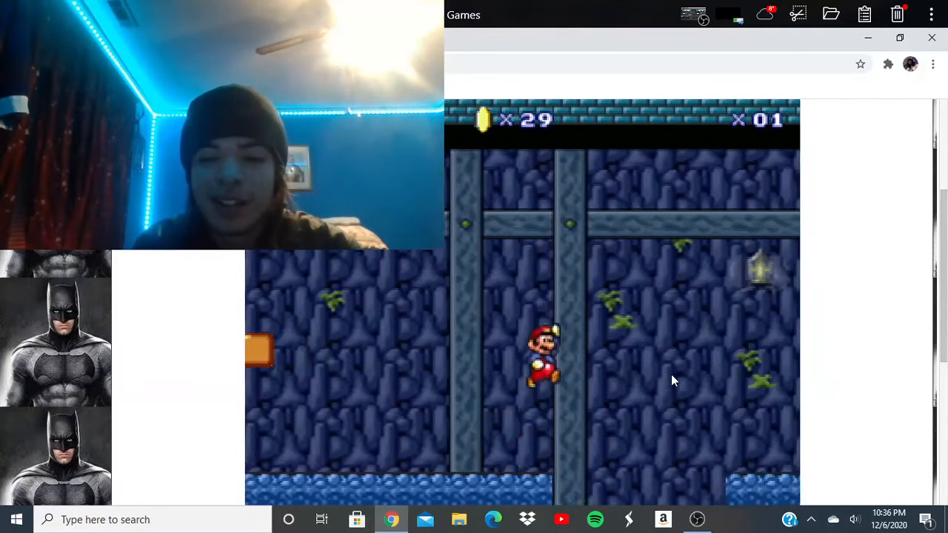
pyautogui.press('Right')
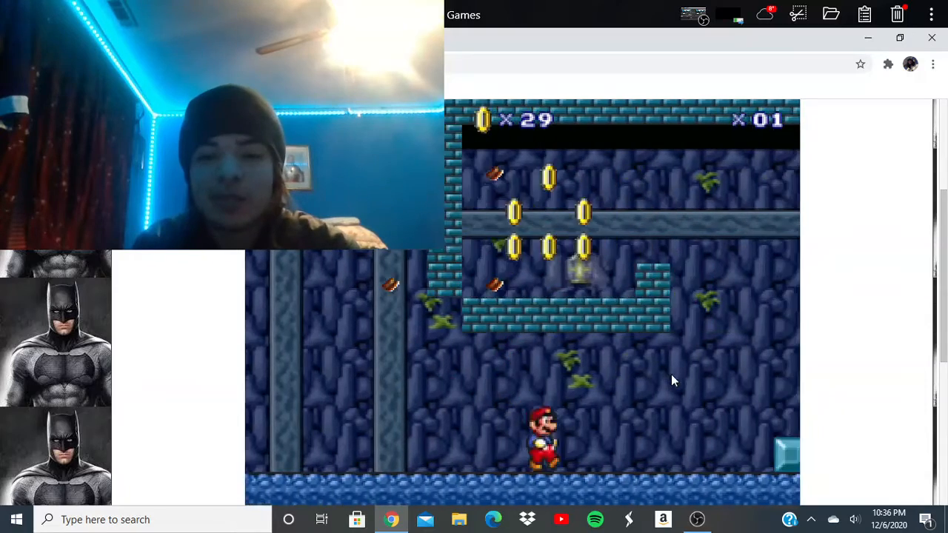
# Step: Climb to the higher ledge, ride the red moving platform and leap off it into the pit, losing the last life
pyautogui.press('Right')
pyautogui.press('x')
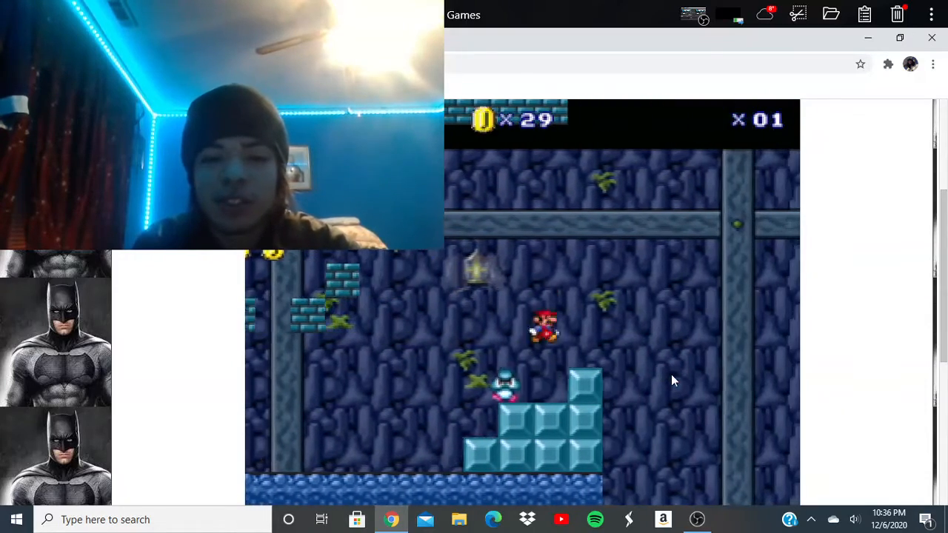
pyautogui.press('Right')
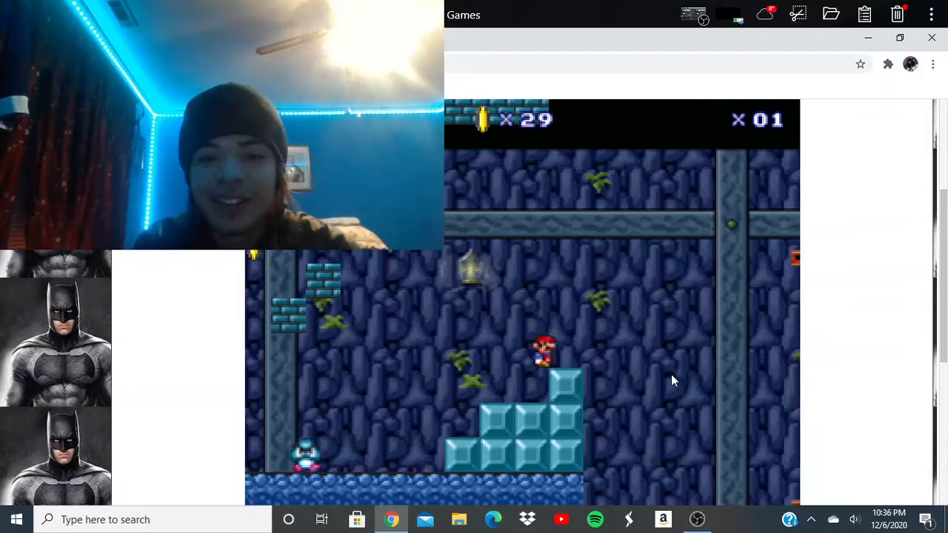
pyautogui.press('x')
pyautogui.press('Right')
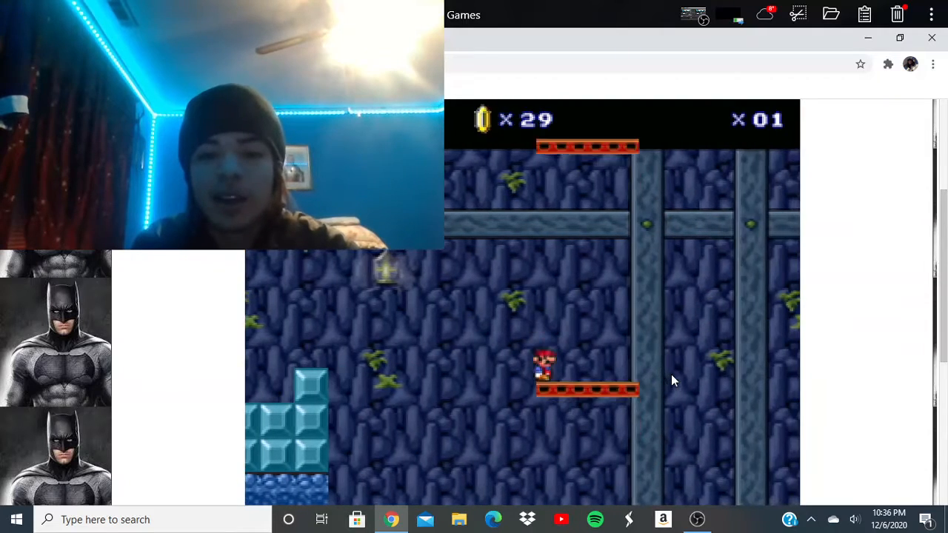
pyautogui.press('Right')
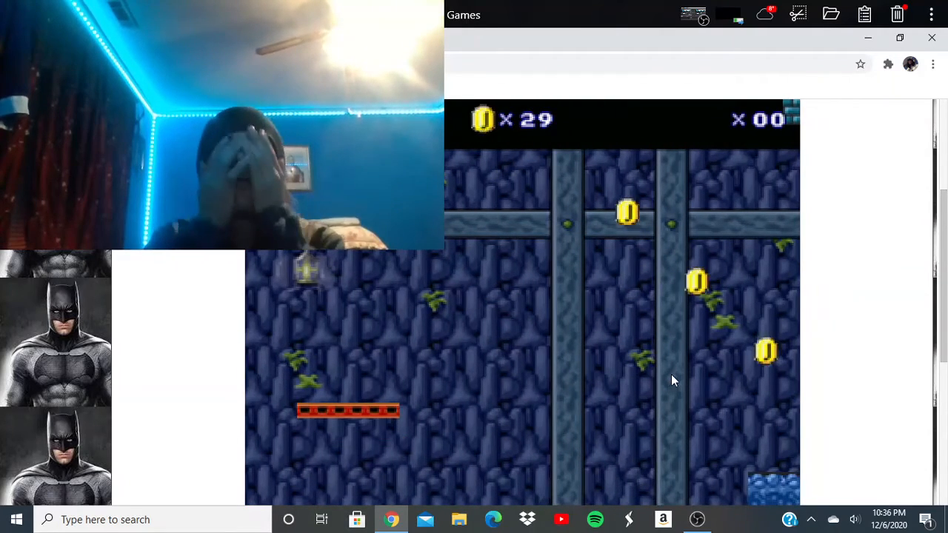